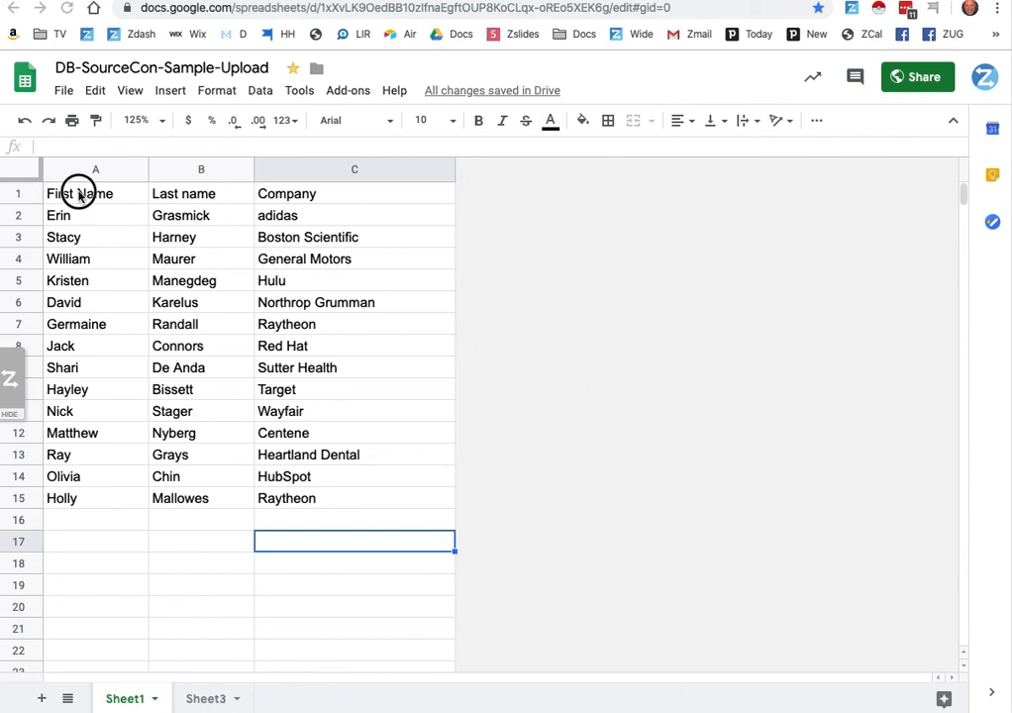
# Step: Copy the contact table in A1:C15 of Sheet1, including its header row
pyautogui.moveTo(99, 203); pyautogui.dragTo(376, 506)
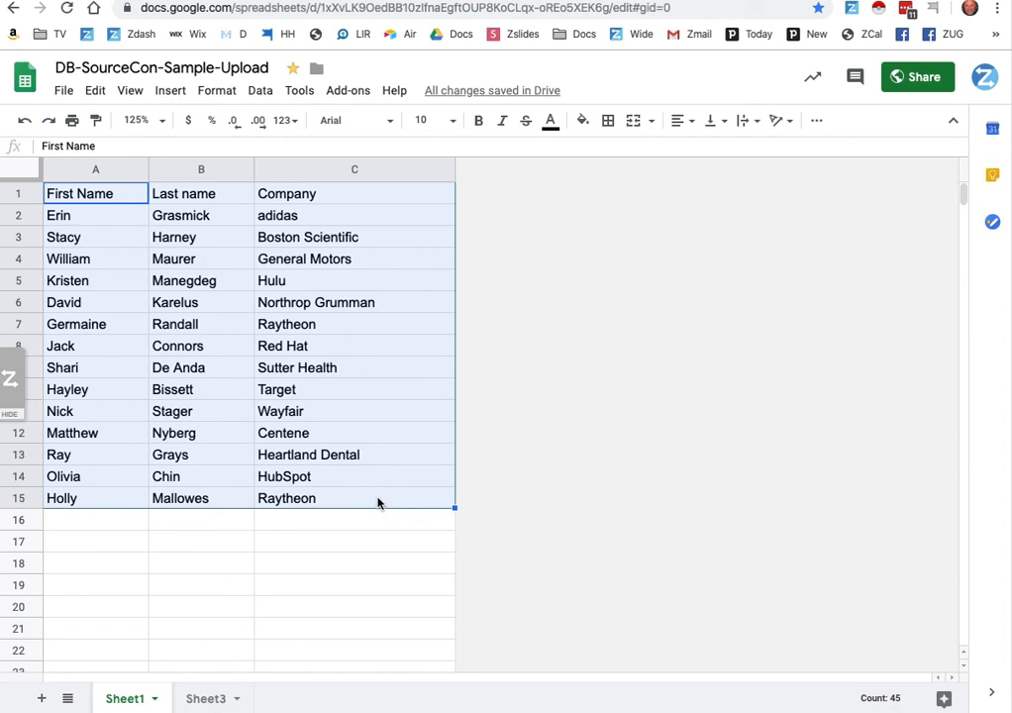
pyautogui.rightClick(335, 401)
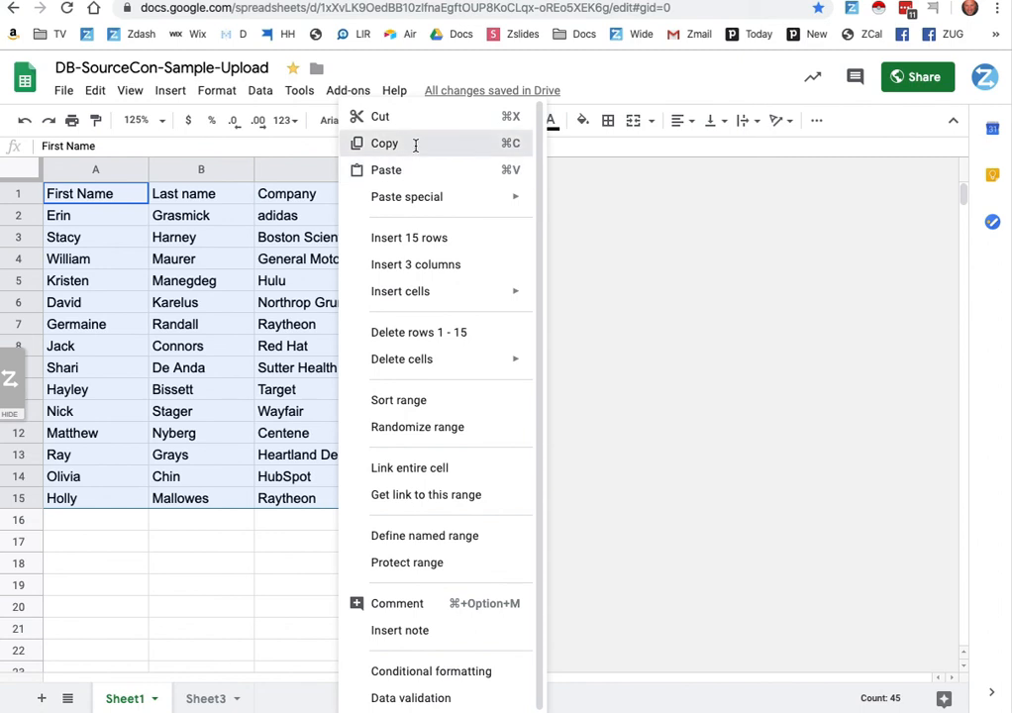
pyautogui.click(416, 145)
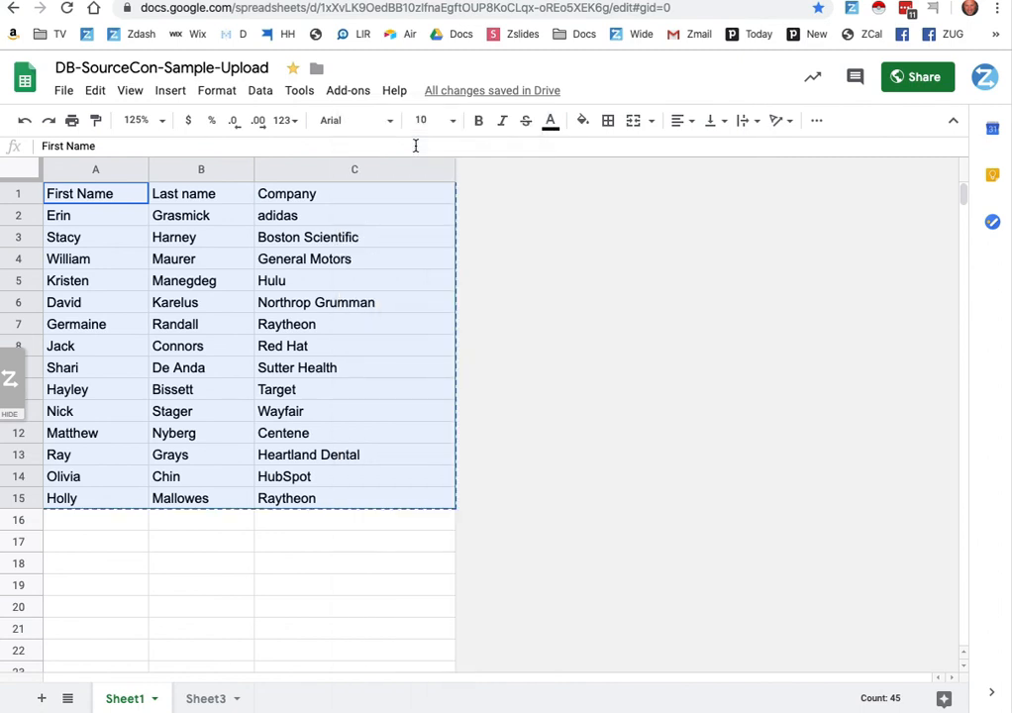
# Step: Switch to the ZAPinfo extension and open its Import Records form, moving its window fully into view
pyautogui.click(848, 11)
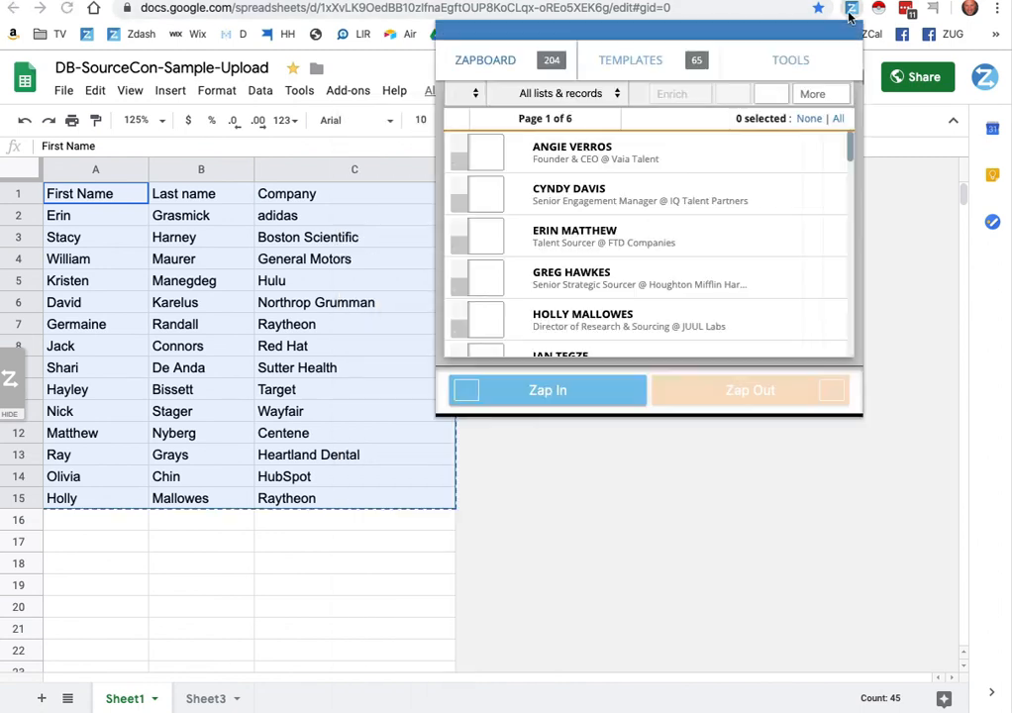
pyautogui.click(558, 388)
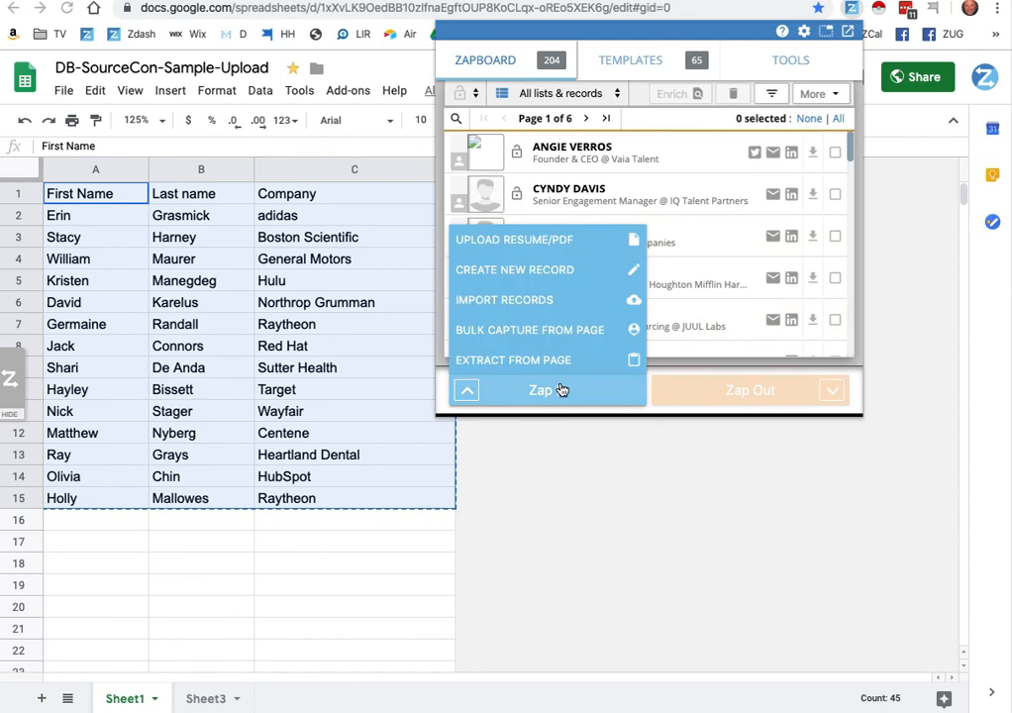
pyautogui.click(584, 310)
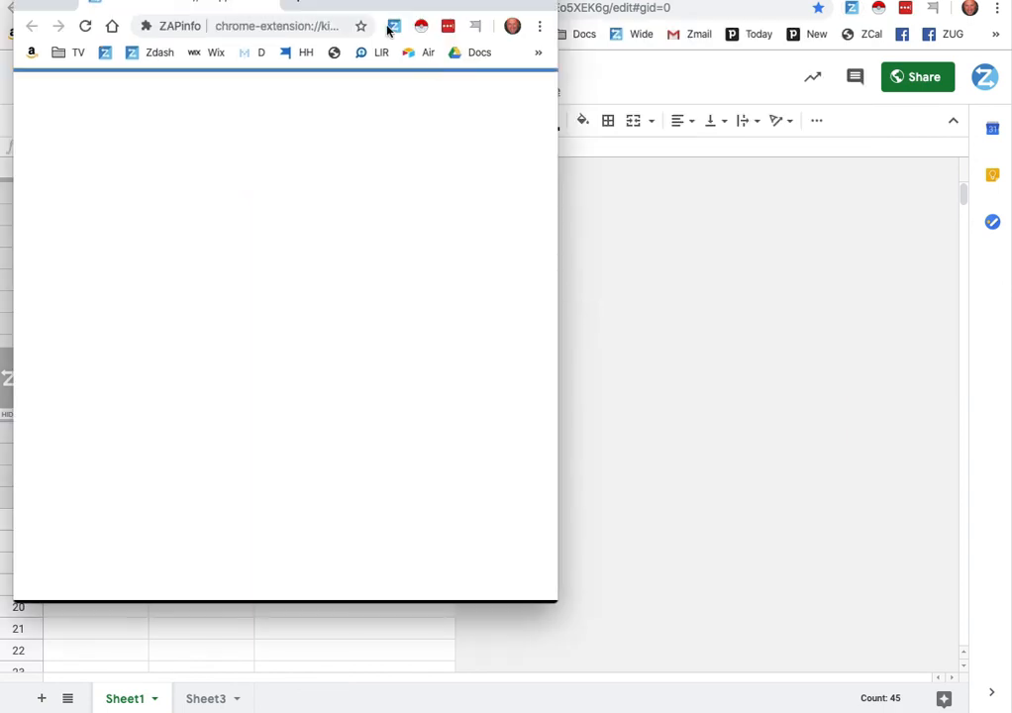
pyautogui.moveTo(381, 8); pyautogui.dragTo(416, 42)
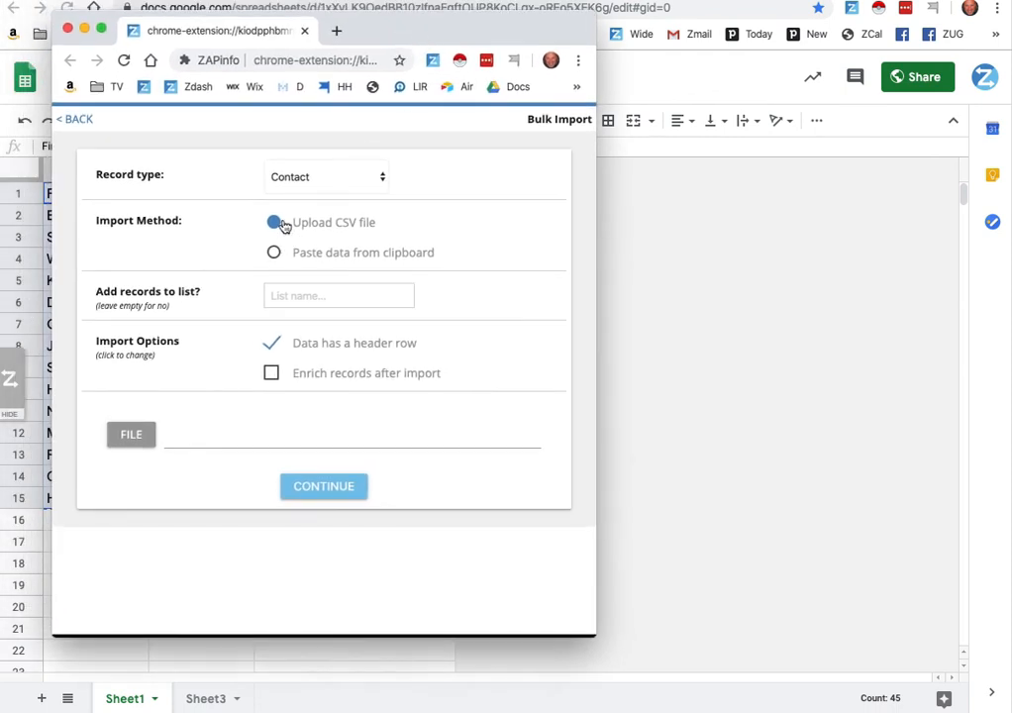
# Step: Set the import method to pasting data from the clipboard and paste the copied contact table with its header row
pyautogui.click(274, 254)
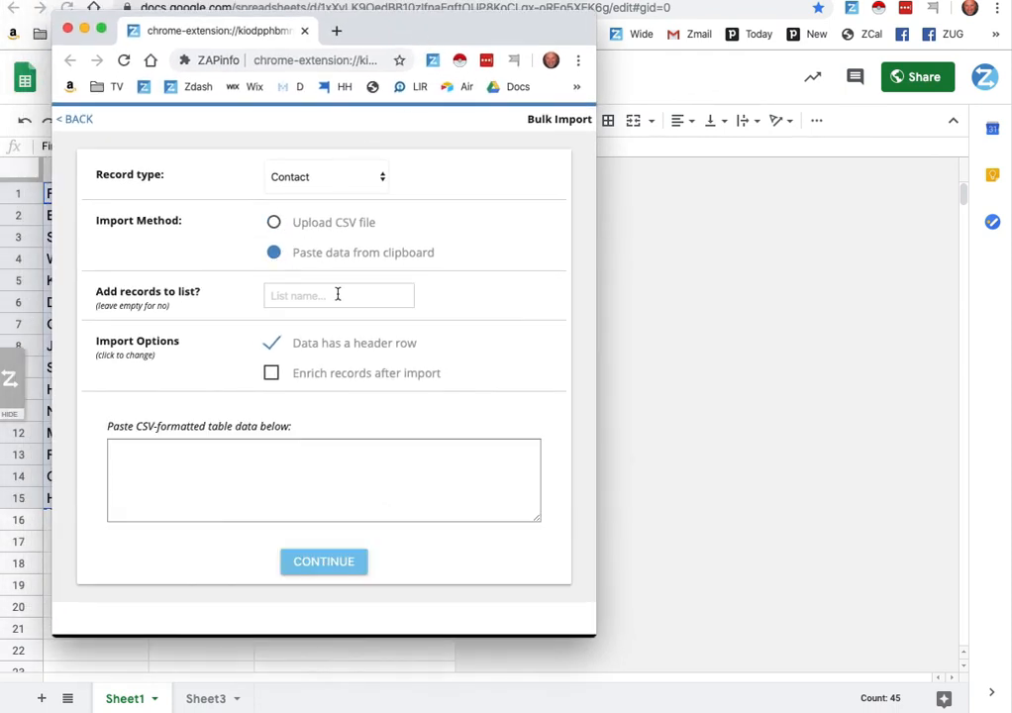
pyautogui.click(214, 461)
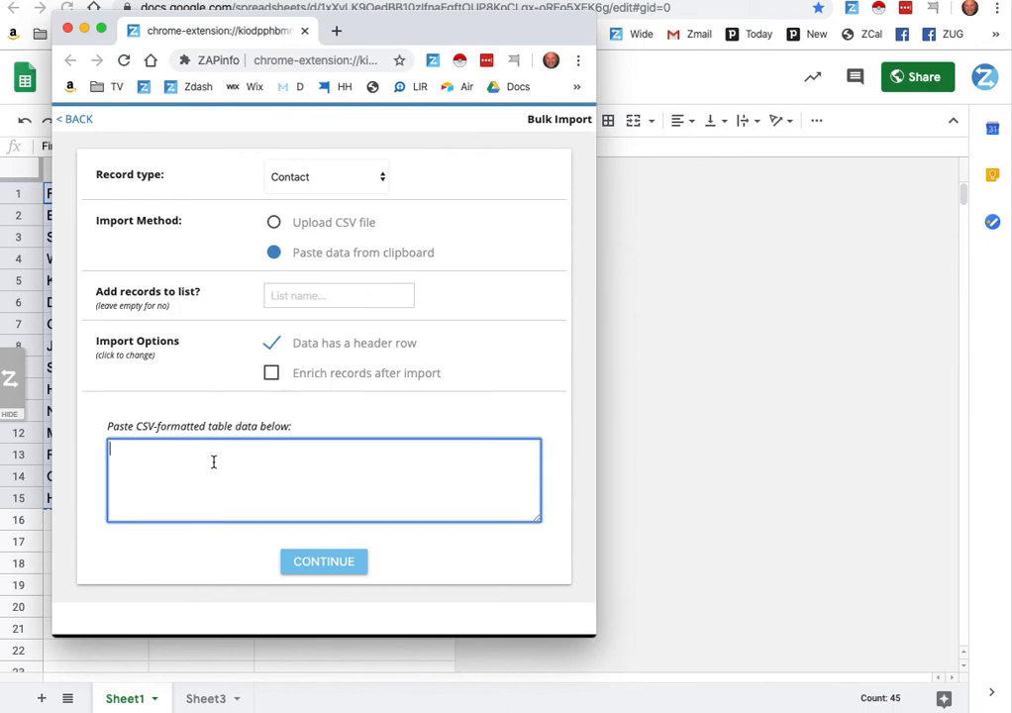
pyautogui.press('super+v')
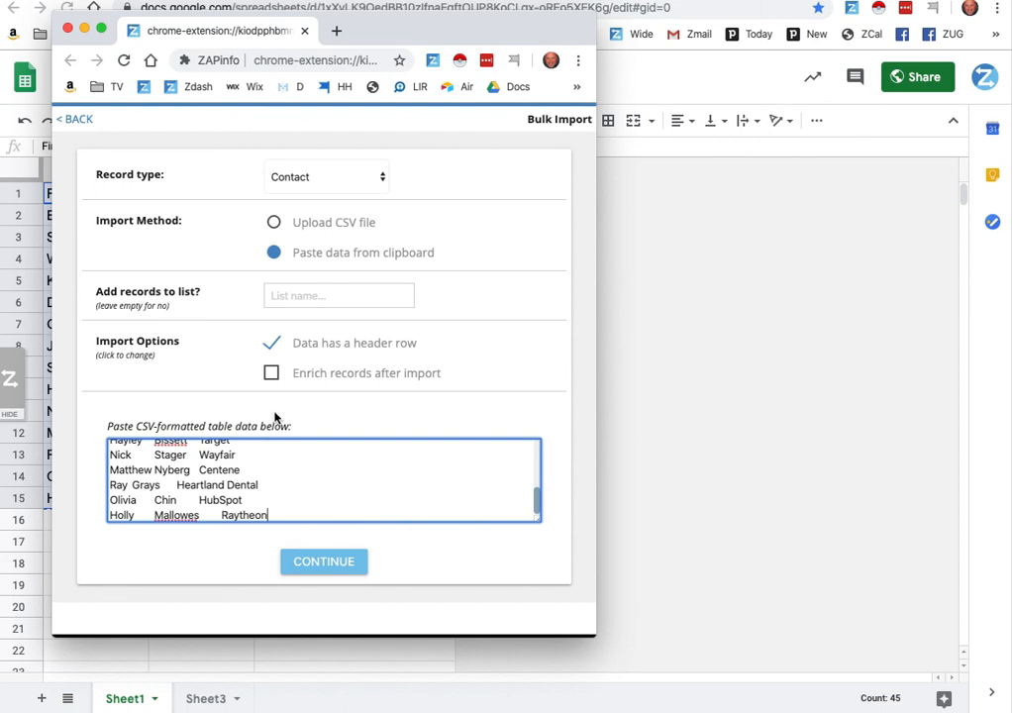
pyautogui.scroll(10, 297, 454)
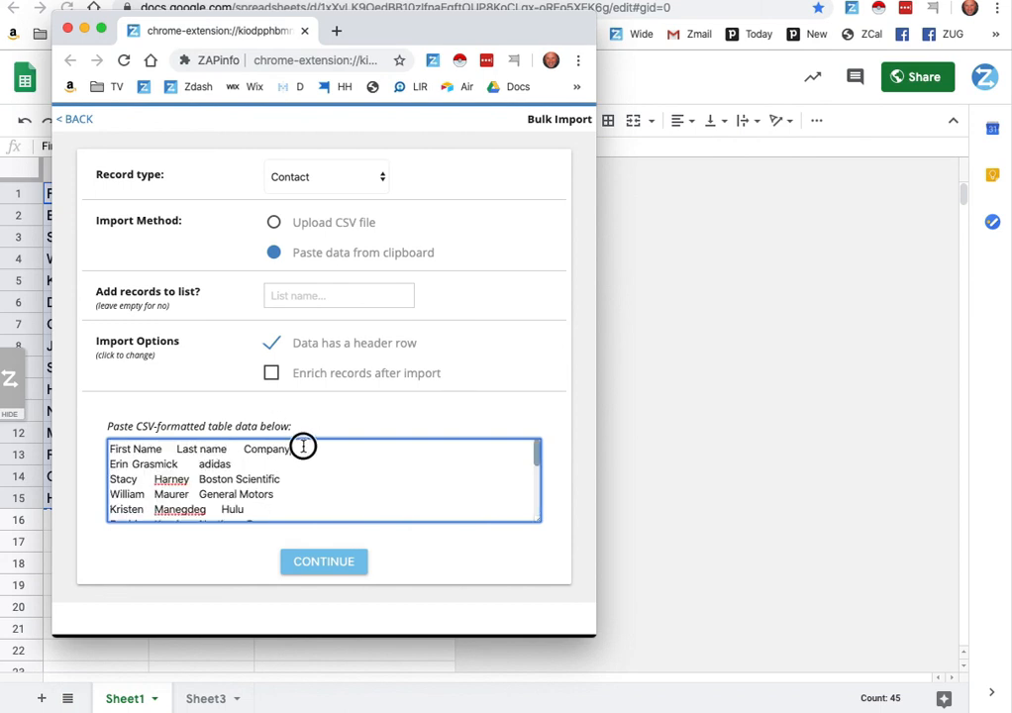
pyautogui.moveTo(312, 448); pyautogui.dragTo(100, 444)
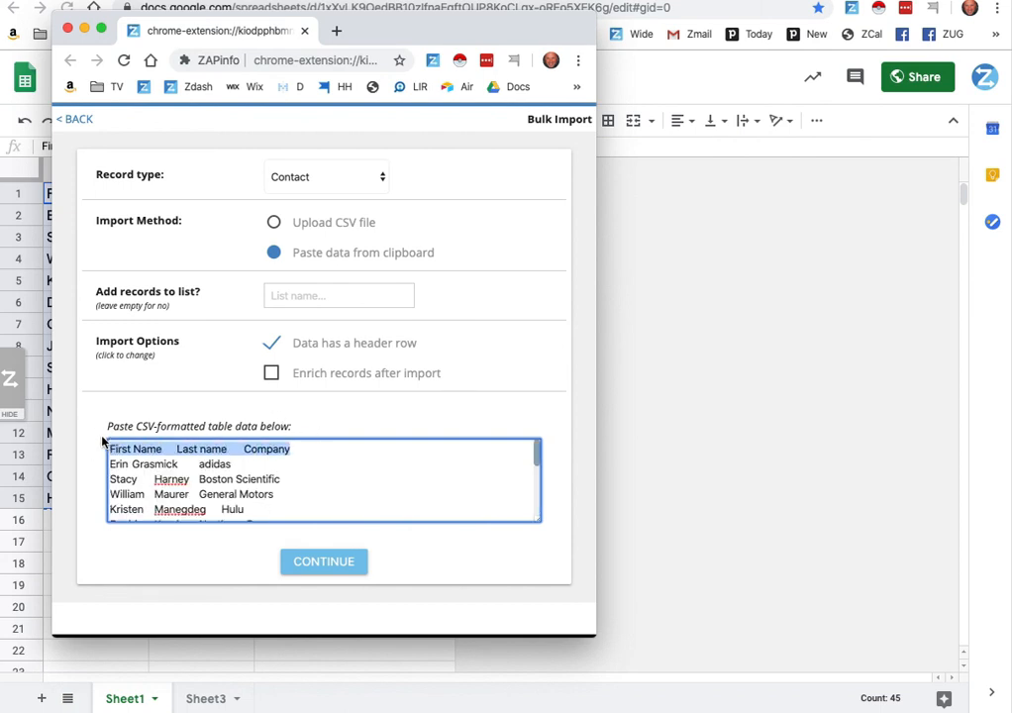
# Step: Enable enriching records after import, add the records to a list named Douglist, and keep the record type as Contact
pyautogui.click(270, 372)
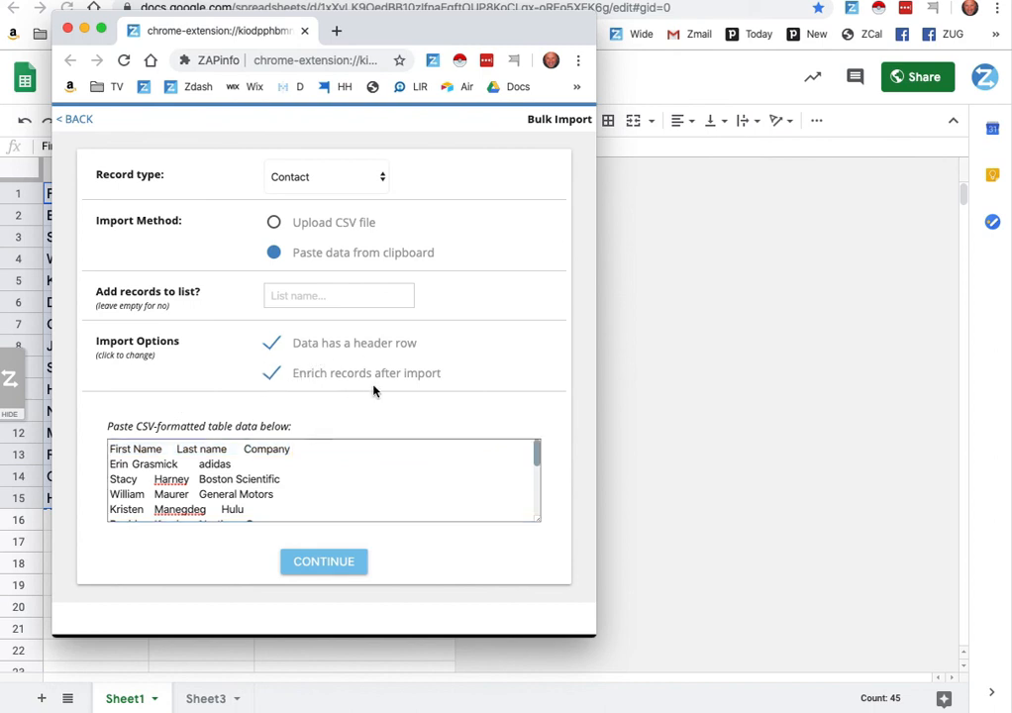
pyautogui.click(316, 299)
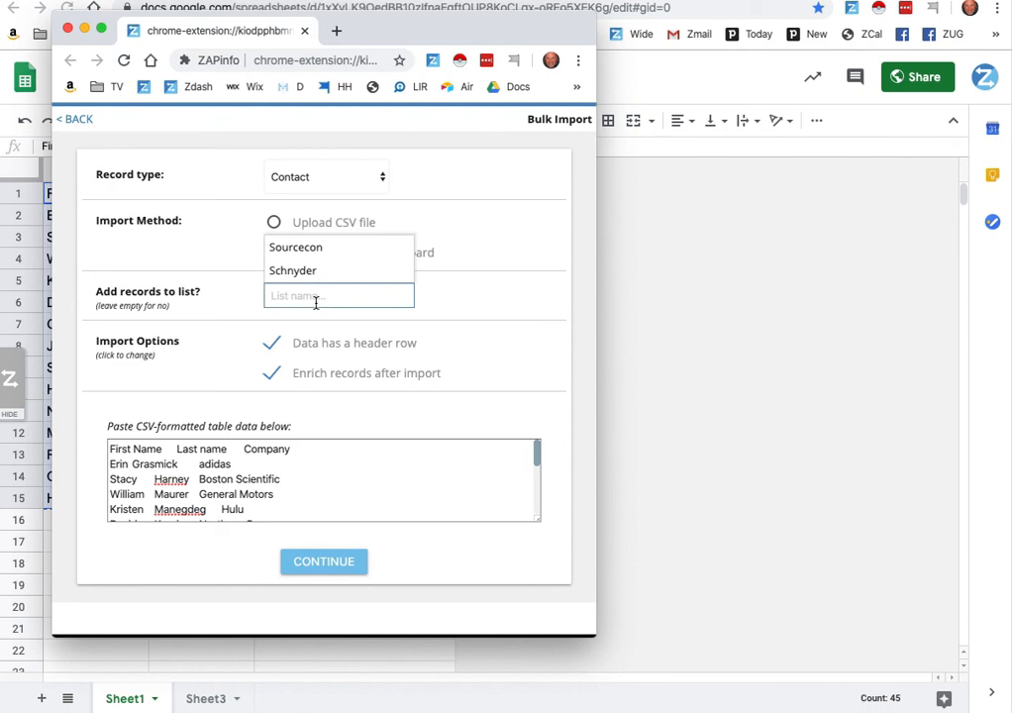
pyautogui.write('Douglist')
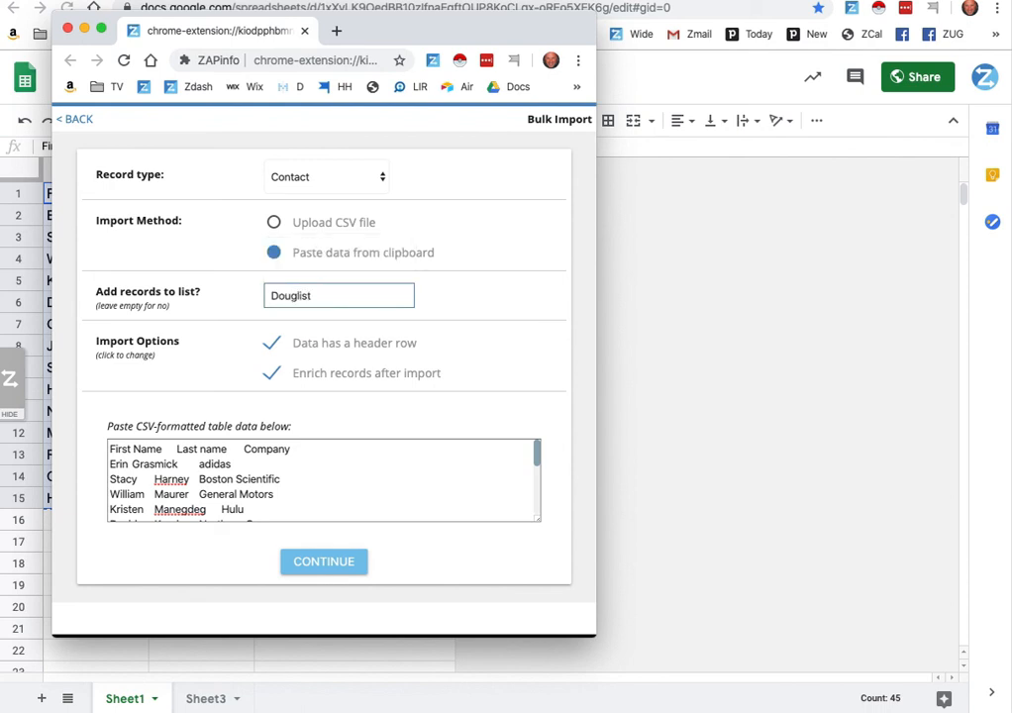
pyautogui.click(320, 181)
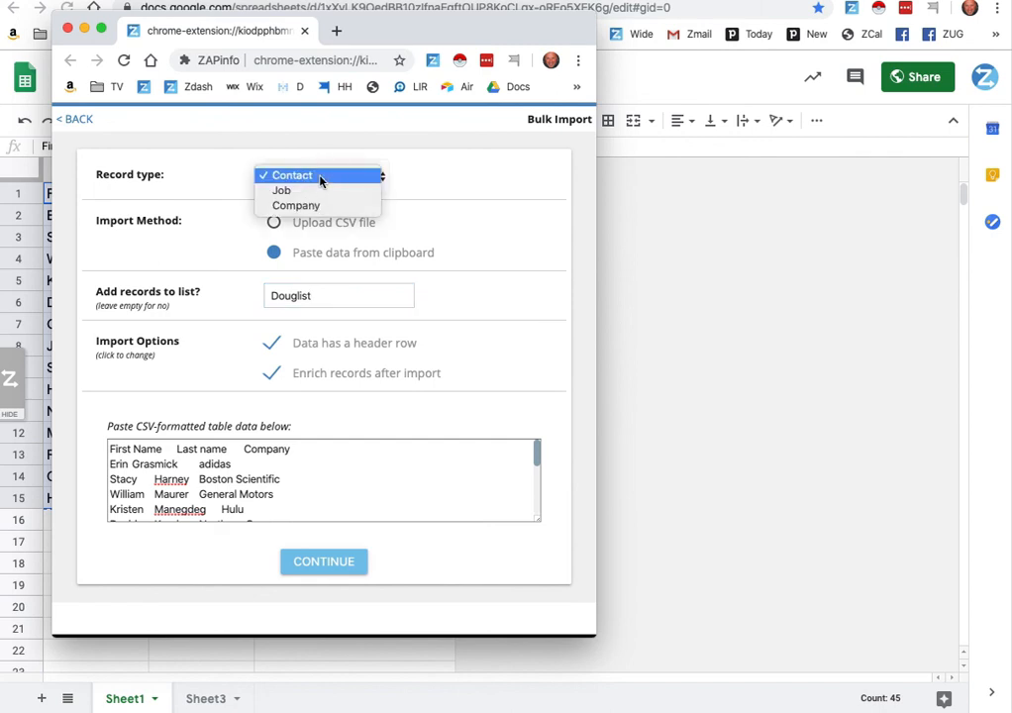
pyautogui.click(341, 176)
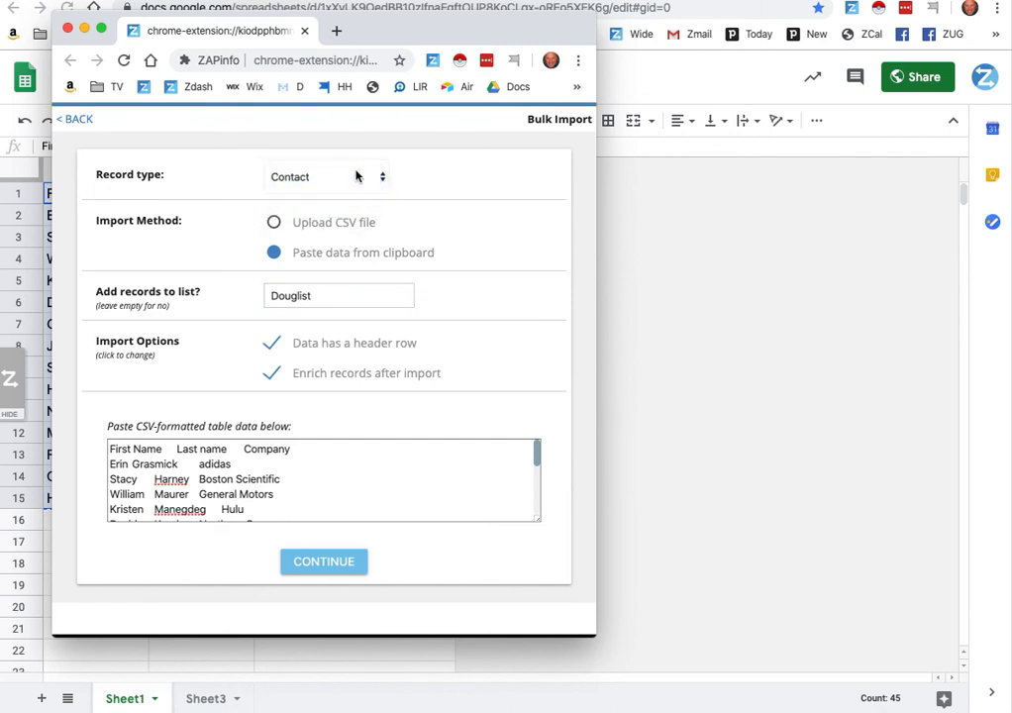
# Step: Import the pasted records with columns mapped to First Name, Last Name and Company, and enlarge the ZAPinfo window
pyautogui.click(324, 562)
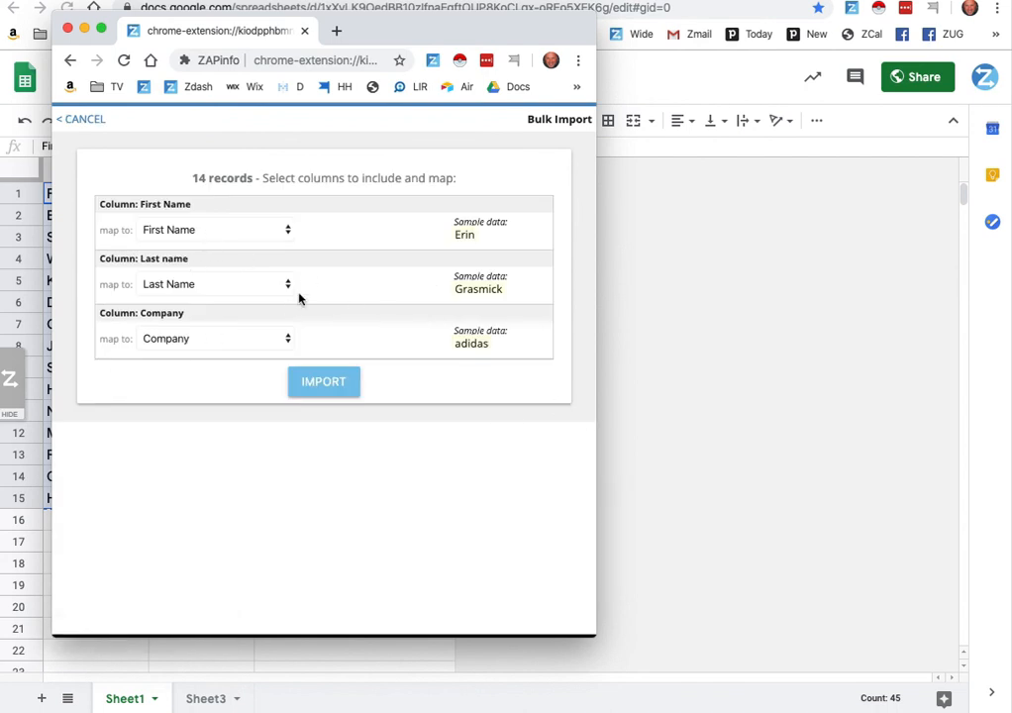
pyautogui.click(331, 384)
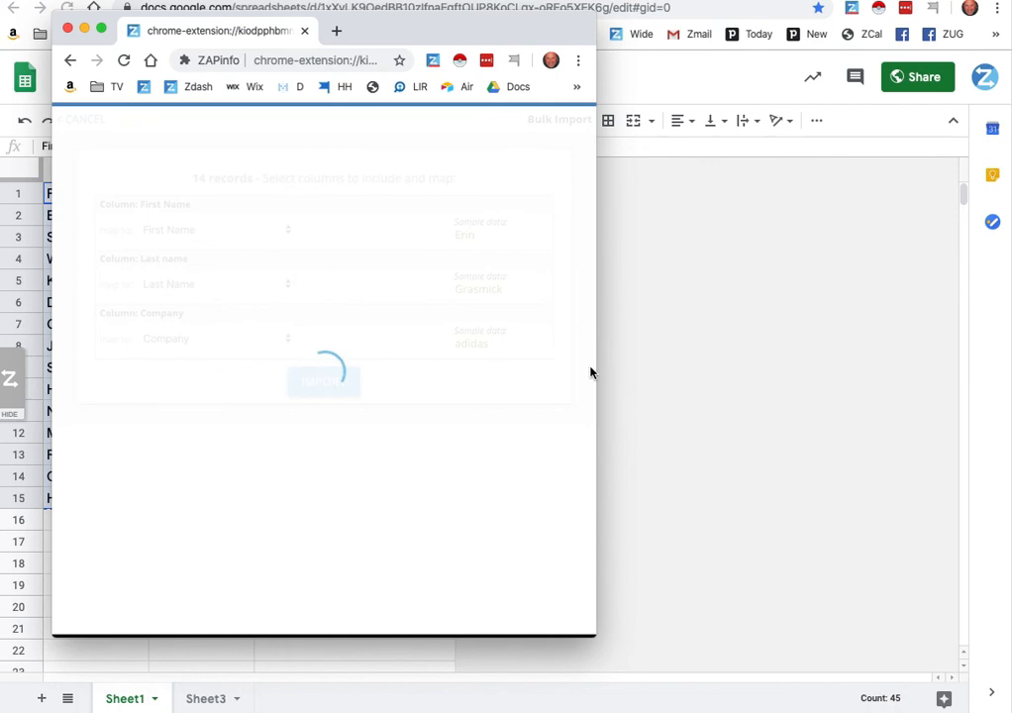
pyautogui.moveTo(595, 370); pyautogui.dragTo(931, 465)
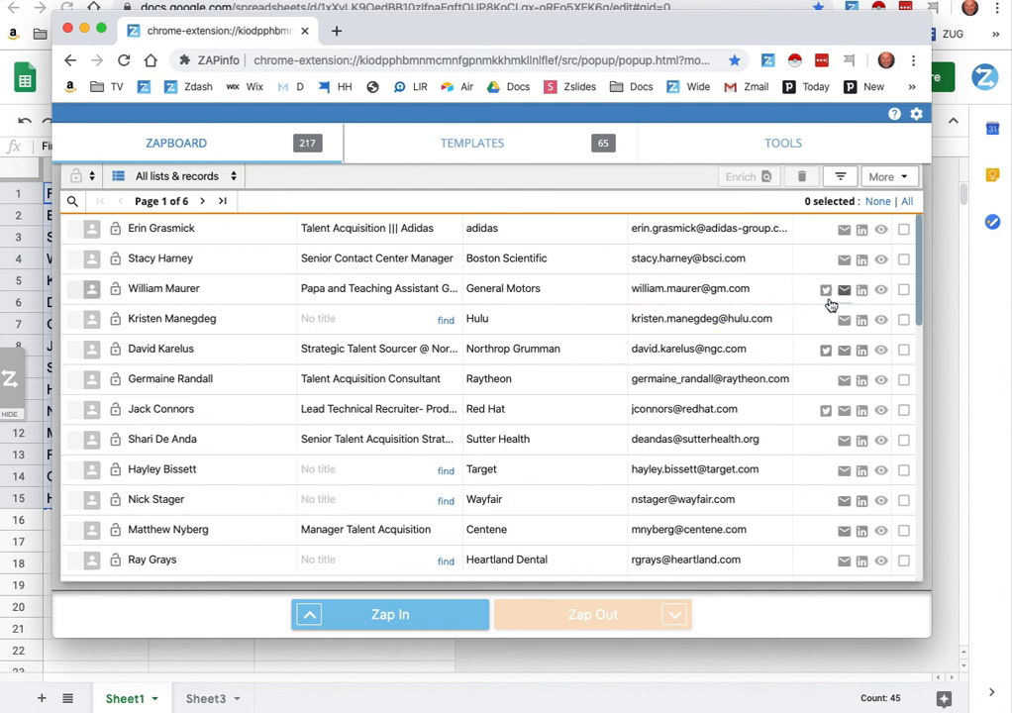
# Step: Look through the imported records and filter the Zapboard to the Douglist list
pyautogui.scroll(-5, 827, 435)
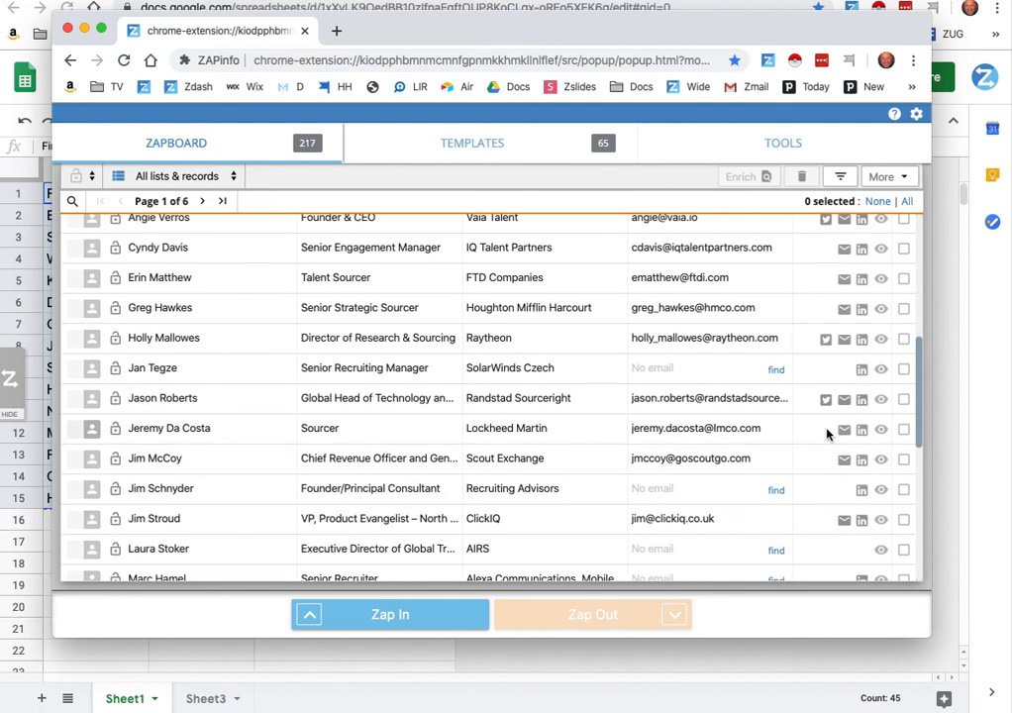
pyautogui.scroll(4, 824, 418)
pyautogui.scroll(2, 825, 418)
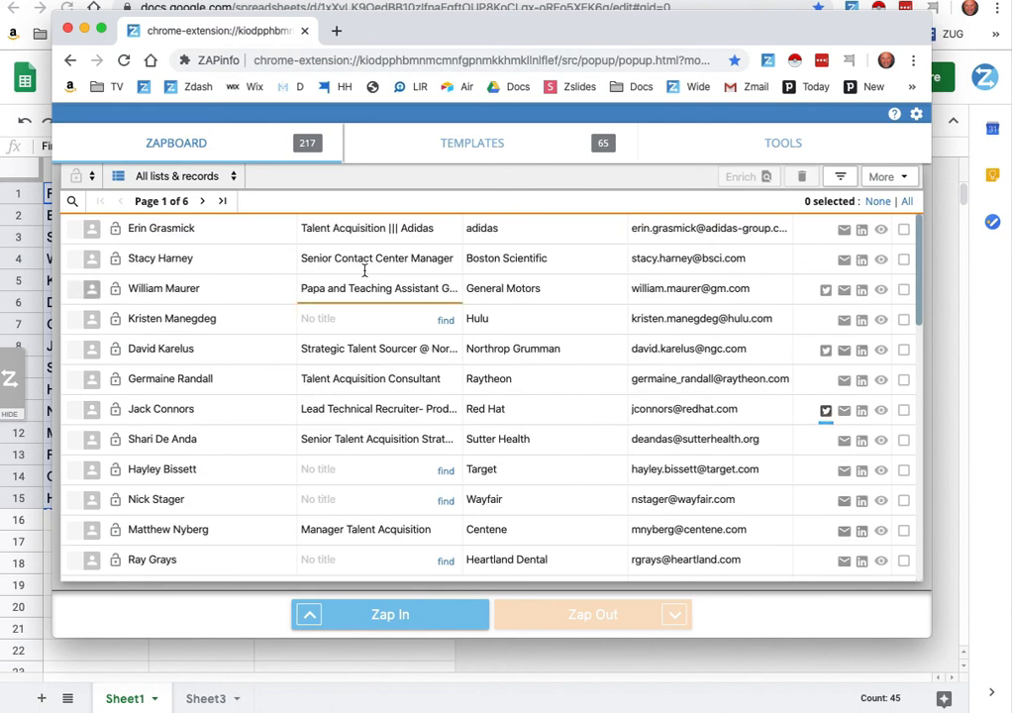
pyautogui.click(219, 178)
pyautogui.click(216, 190)
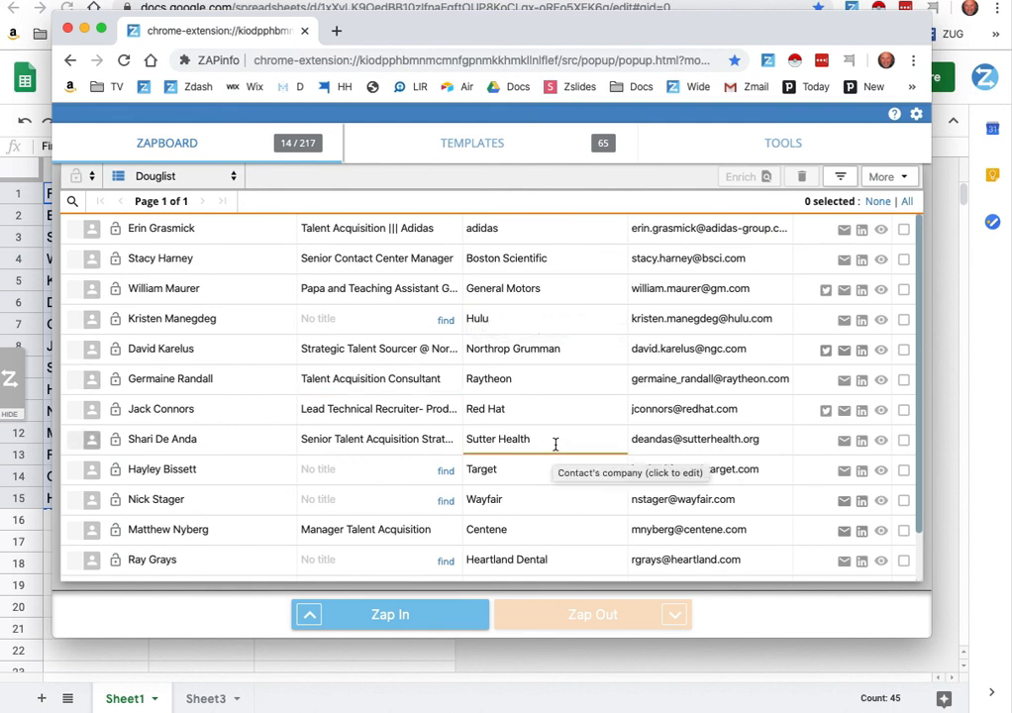
# Step: Select all the records in the Douglist list
pyautogui.click(903, 229)
pyautogui.click(903, 260)
pyautogui.click(903, 290)
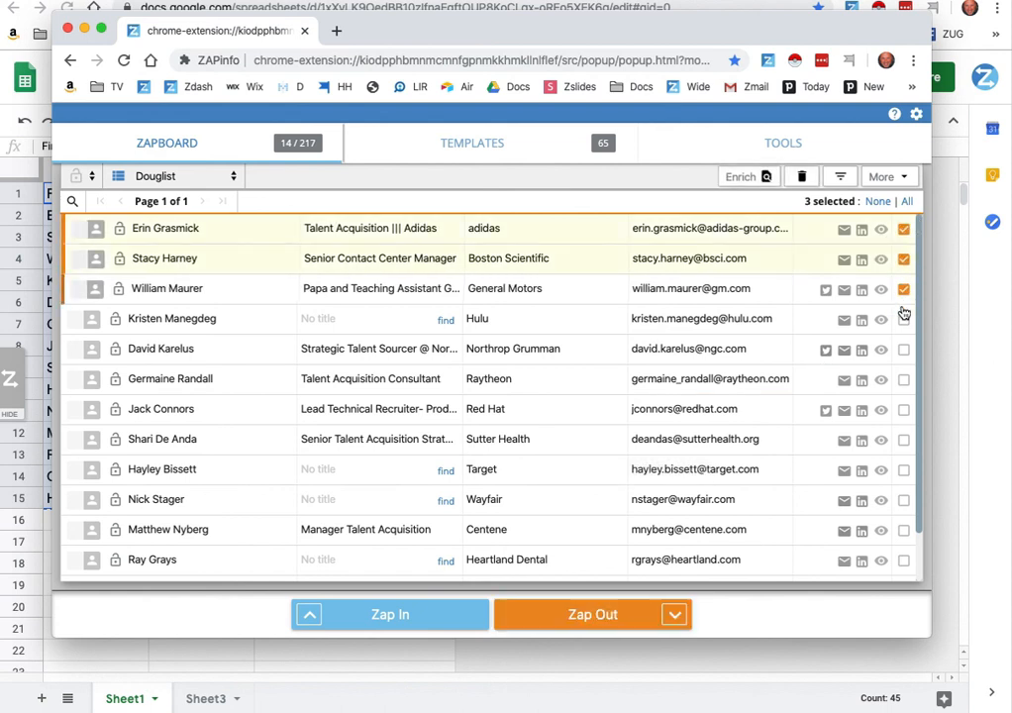
pyautogui.click(903, 319)
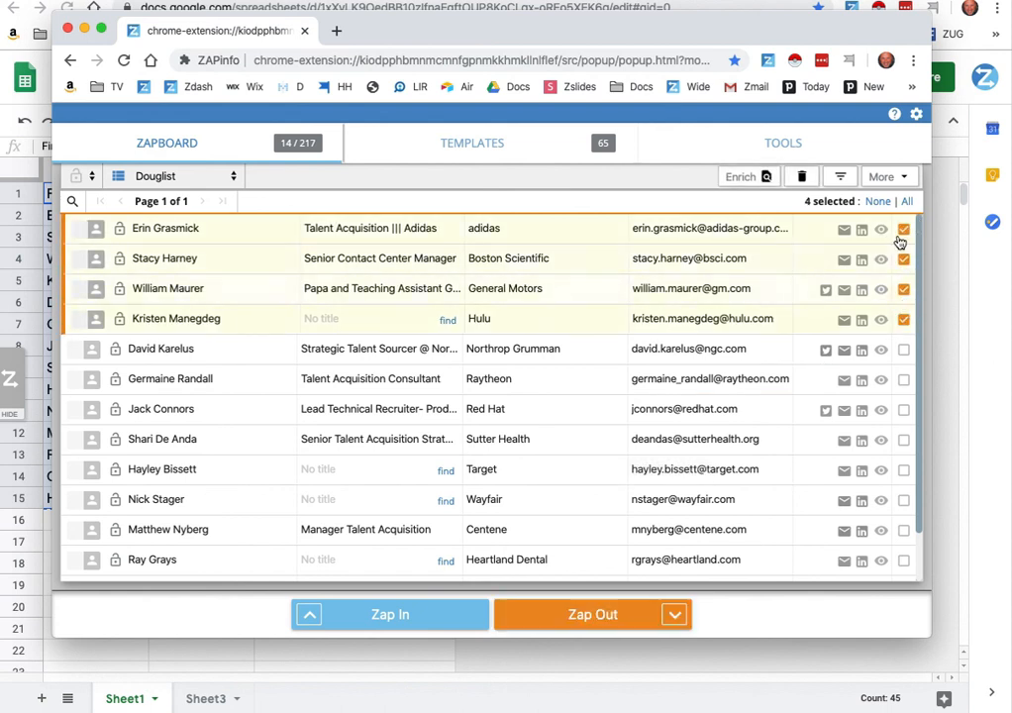
pyautogui.click(906, 203)
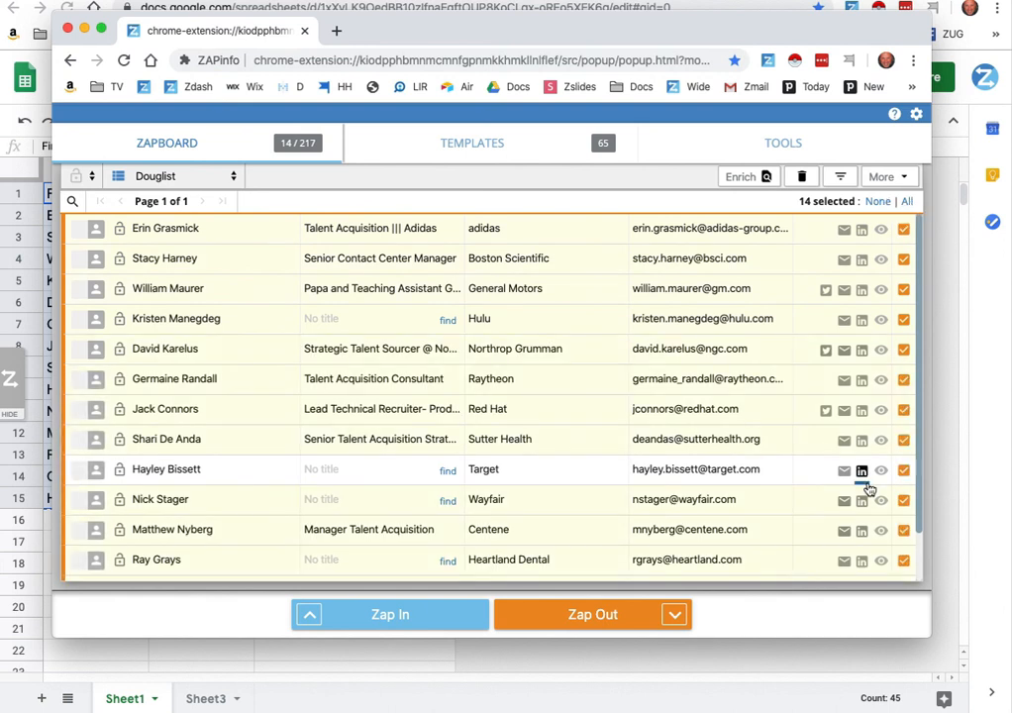
# Step: Request full profiles for the selected records, using their LinkedIn profiles as the source
pyautogui.click(888, 177)
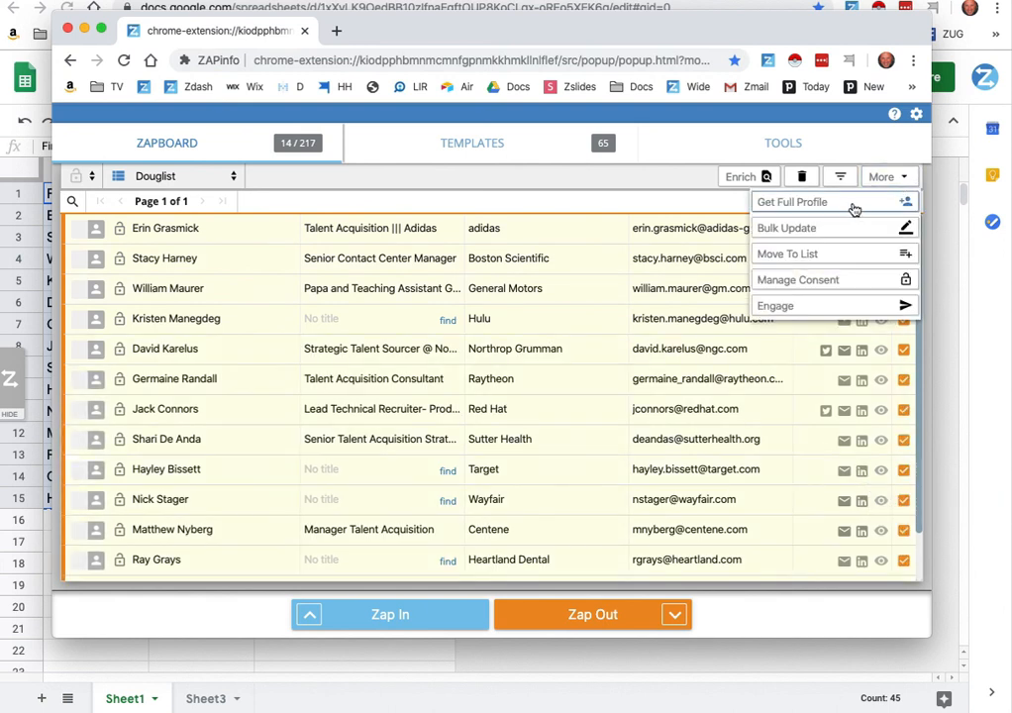
pyautogui.click(854, 206)
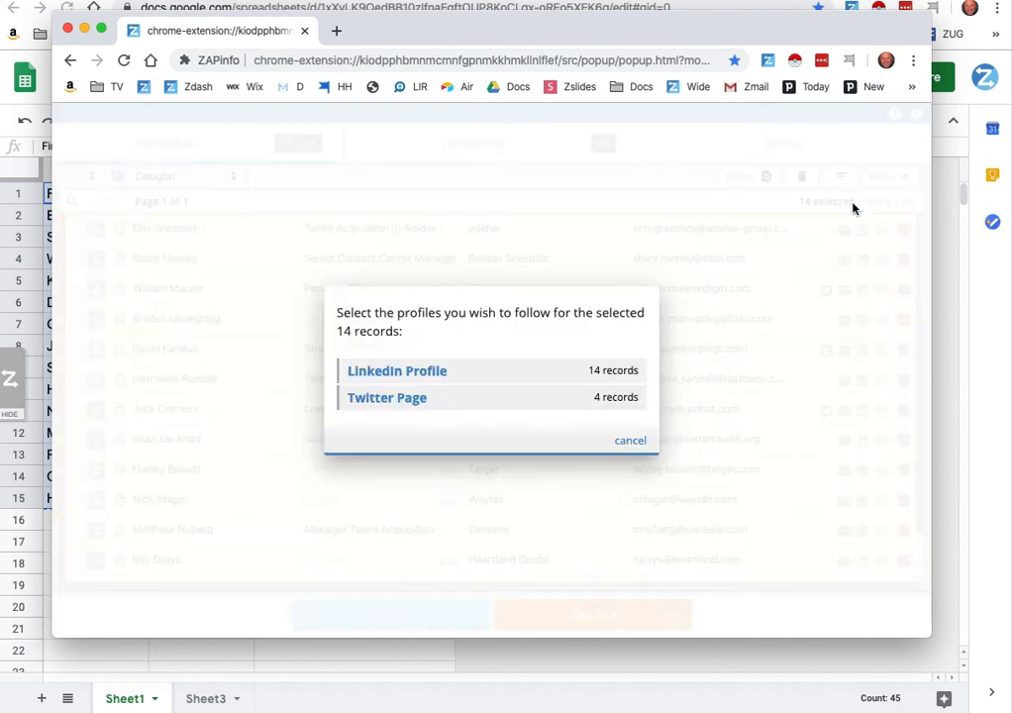
pyautogui.click(454, 375)
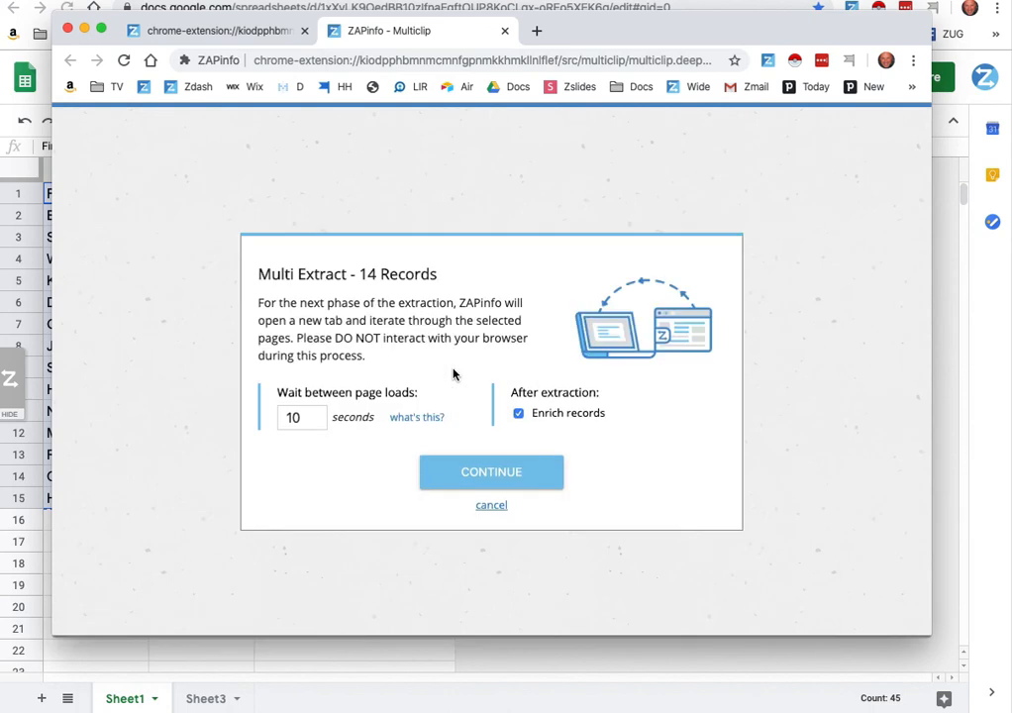
# Step: Adjust the wait between page loads and start the multi extract with record enrichment enabled
pyautogui.click(313, 420)
pyautogui.click(313, 422)
pyautogui.click(313, 422)
pyautogui.click(313, 414)
pyautogui.click(314, 414)
pyautogui.click(518, 484)
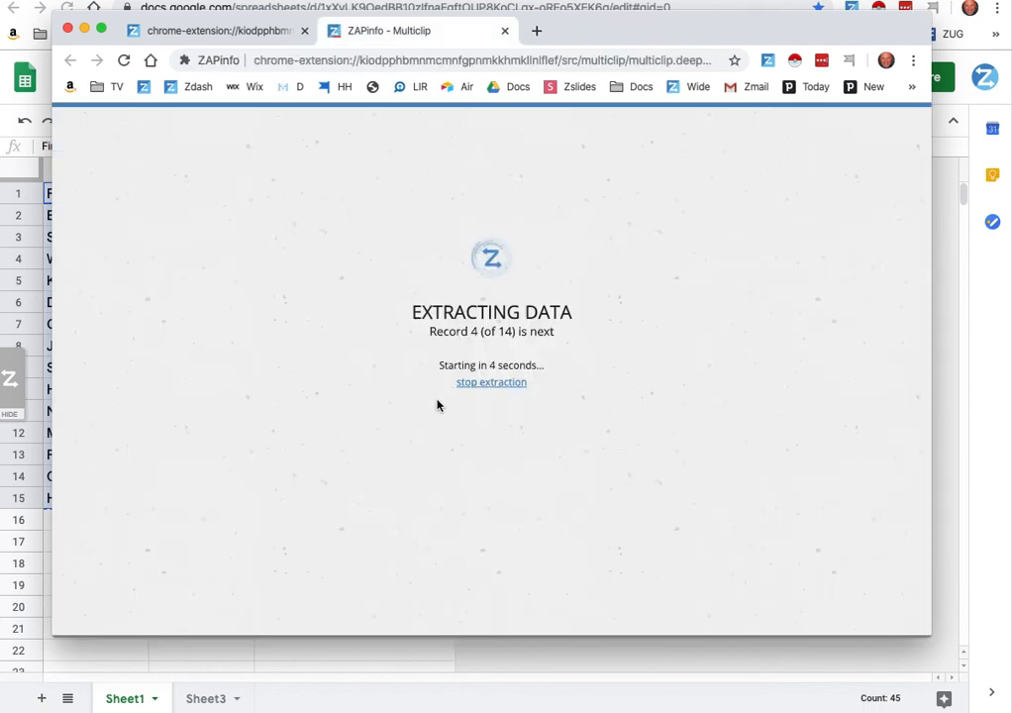
# Step: Stop the running extraction and clear the record selection in the Douglist list
pyautogui.click(481, 383)
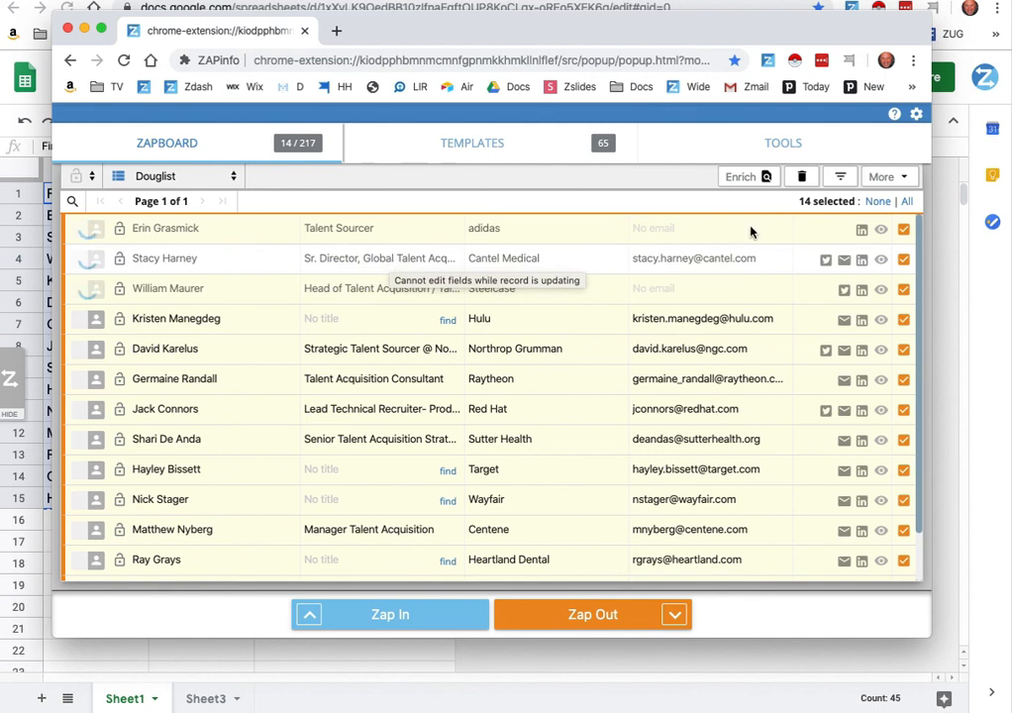
pyautogui.click(877, 201)
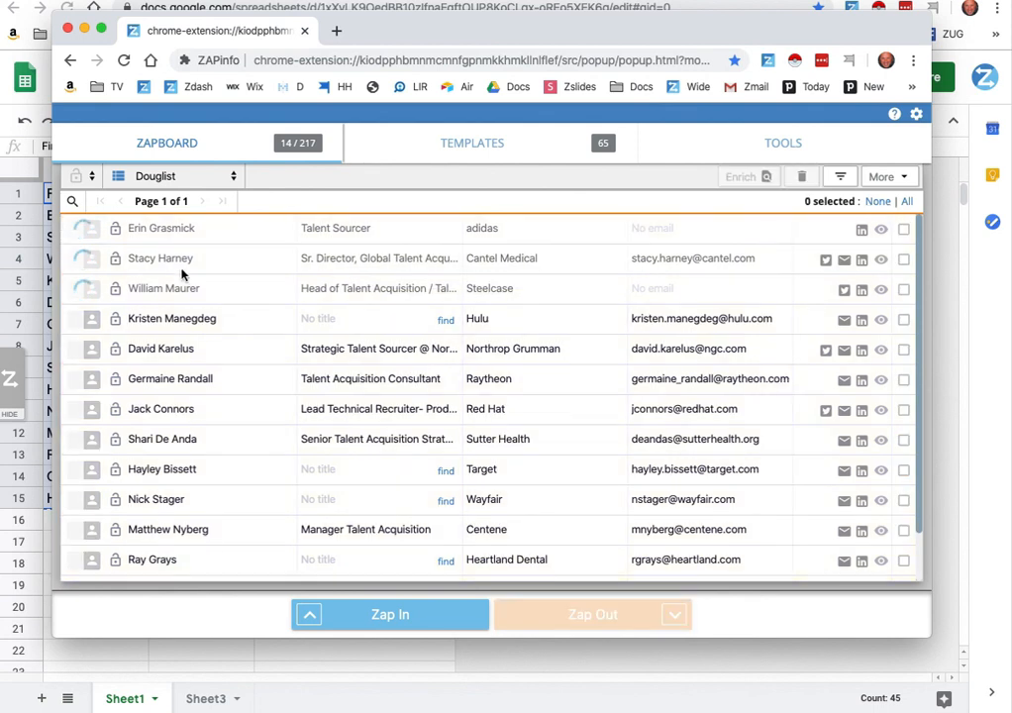
# Step: Open the first contact in the list and examine the extracted profile details and work experience
pyautogui.click(174, 242)
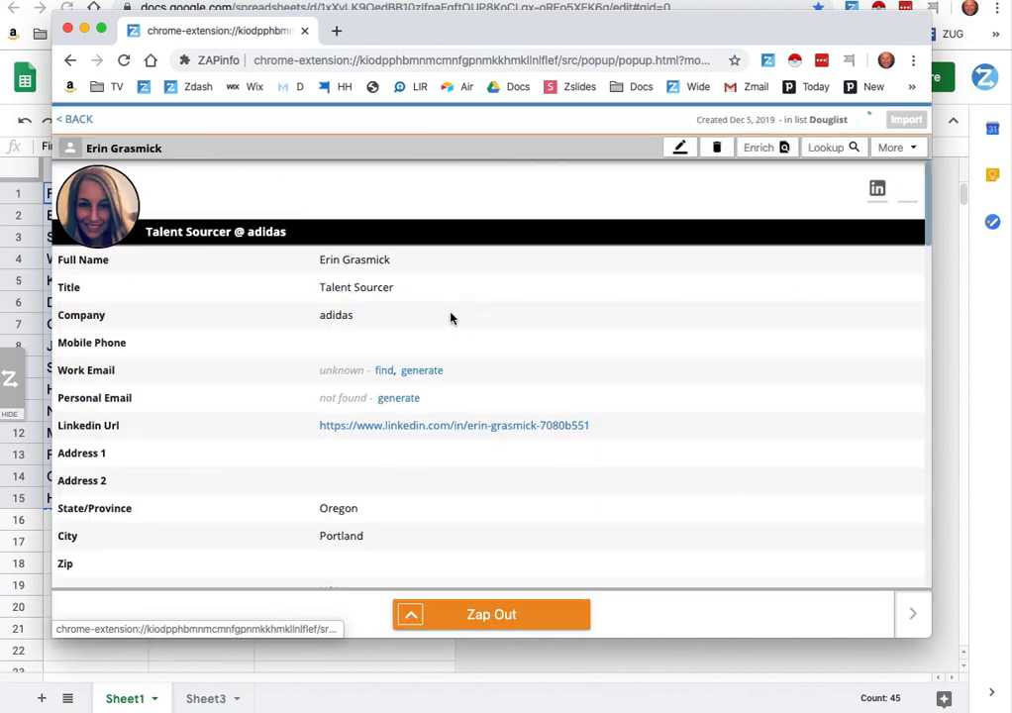
pyautogui.scroll(-5, 569, 368)
pyautogui.scroll(-6, 569, 369)
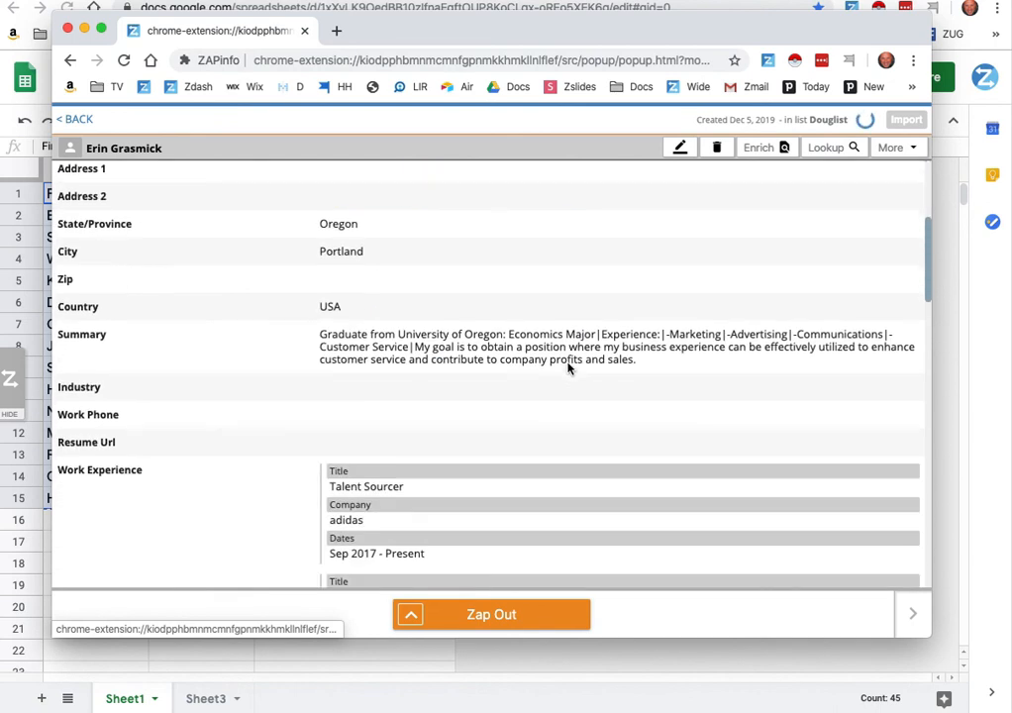
pyautogui.scroll(-15, 568, 368)
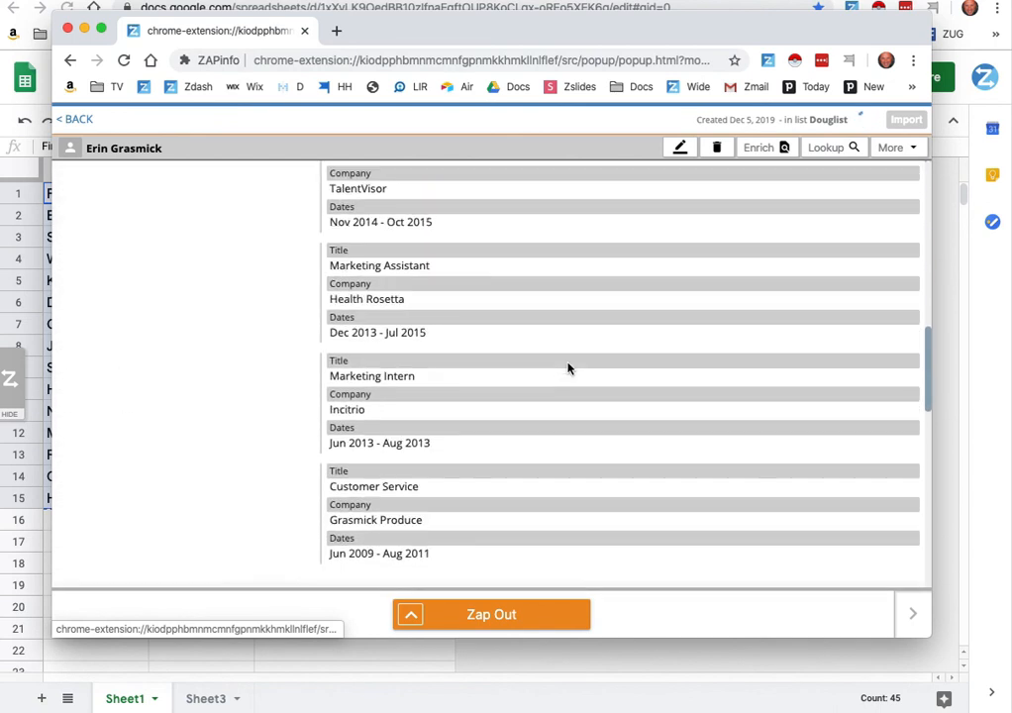
# Step: Examine the contact's remaining experience, skills and education, view the Zap Out options, and close the record window
pyautogui.scroll(-11, 568, 368)
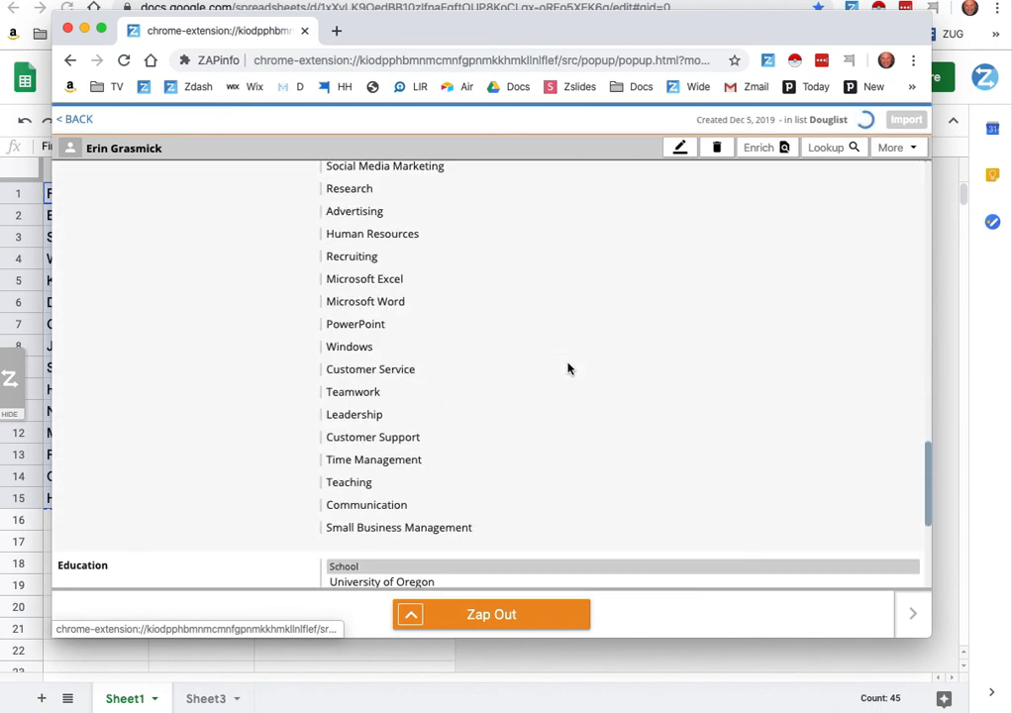
pyautogui.scroll(-1, 567, 368)
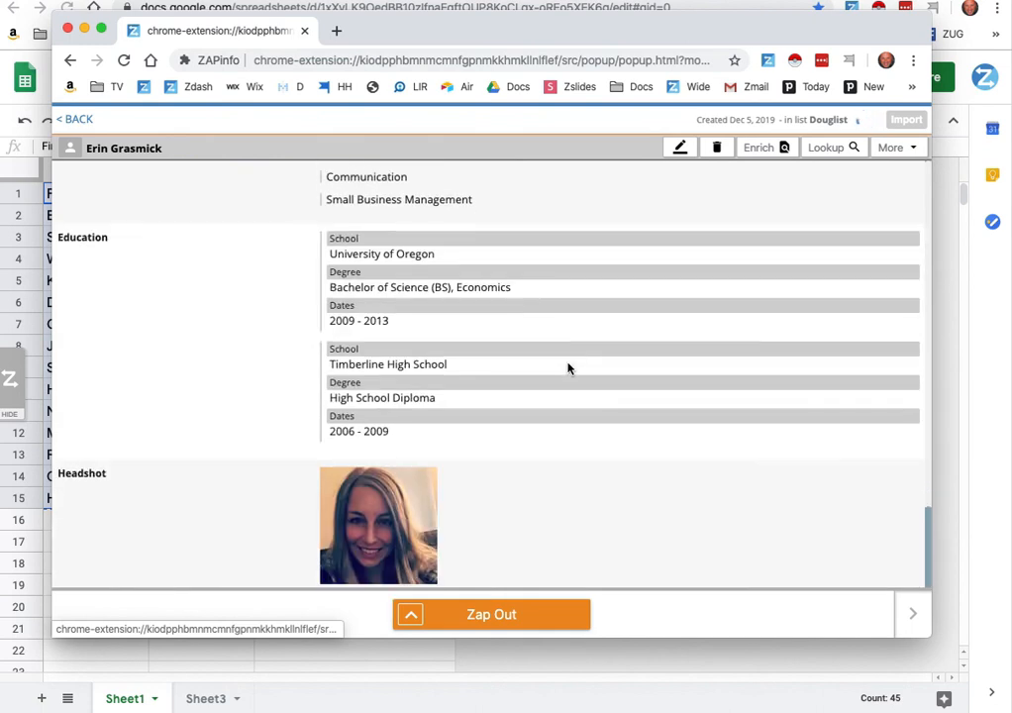
pyautogui.scroll(20, 567, 368)
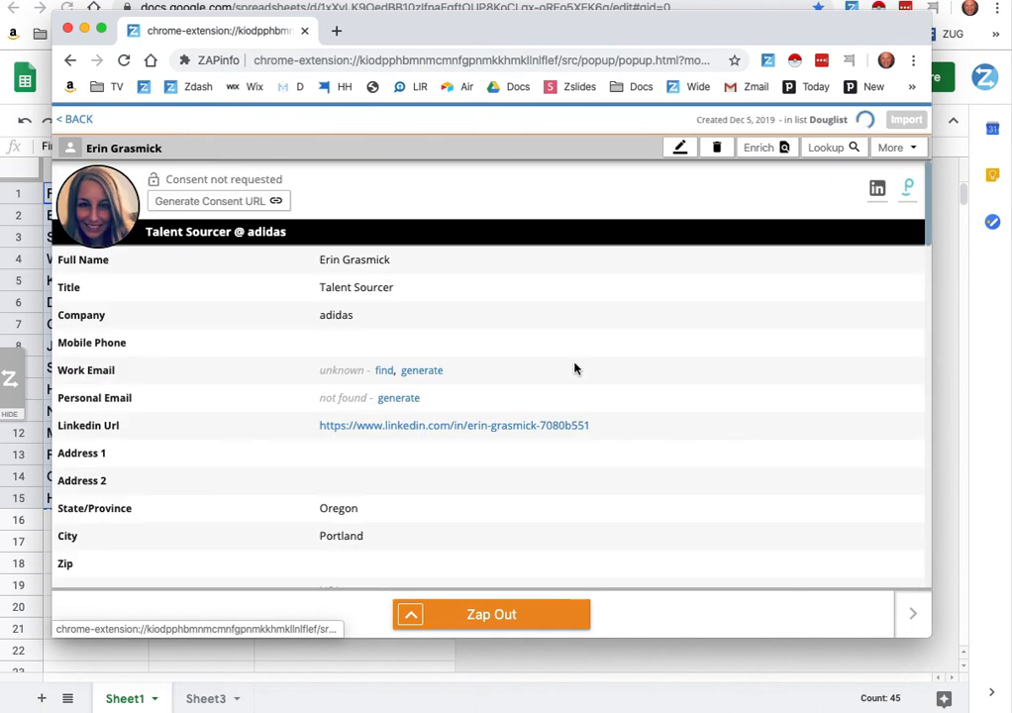
pyautogui.click(481, 618)
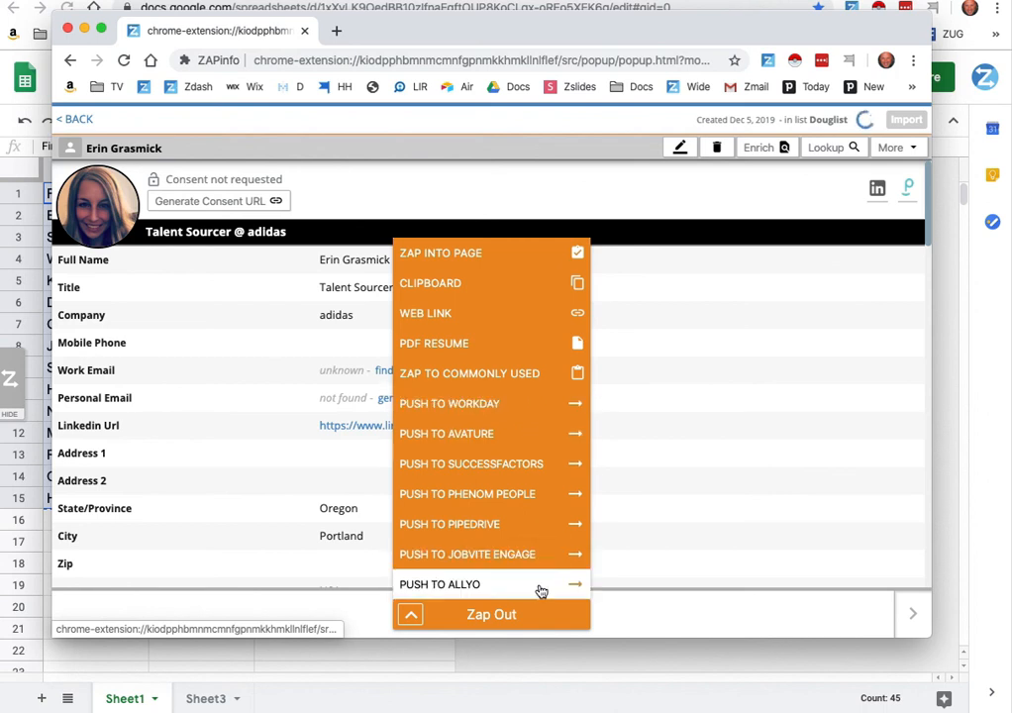
pyautogui.click(510, 308)
pyautogui.click(305, 32)
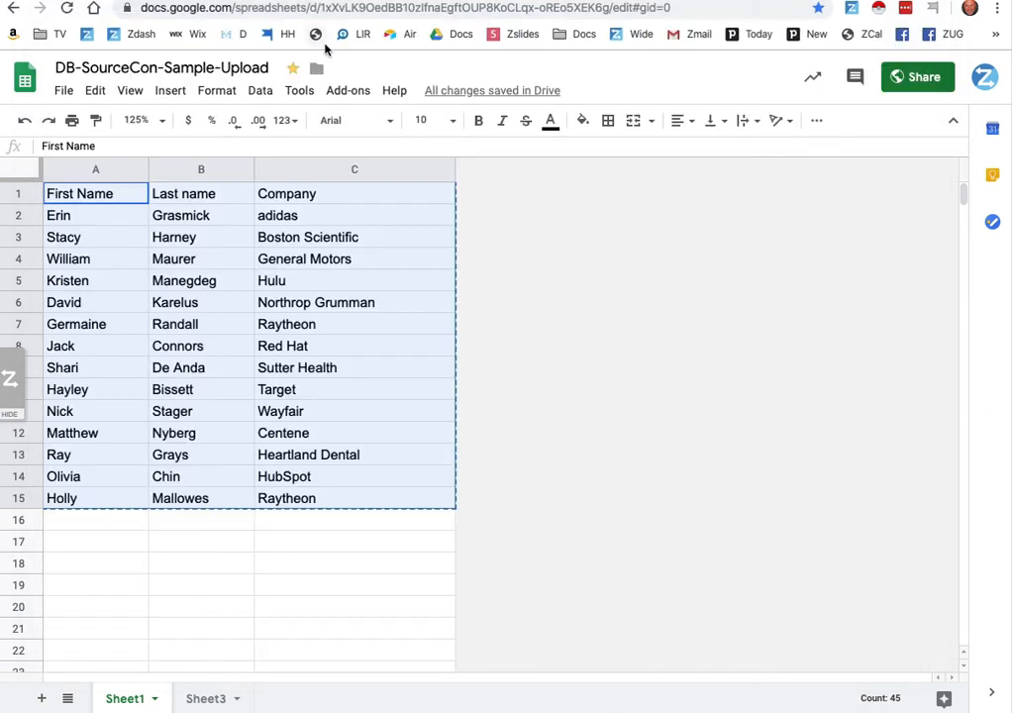
# Step: Open ZAPinfo from the spreadsheet, filter the records to the Douglist list and select all of them
pyautogui.click(346, 434)
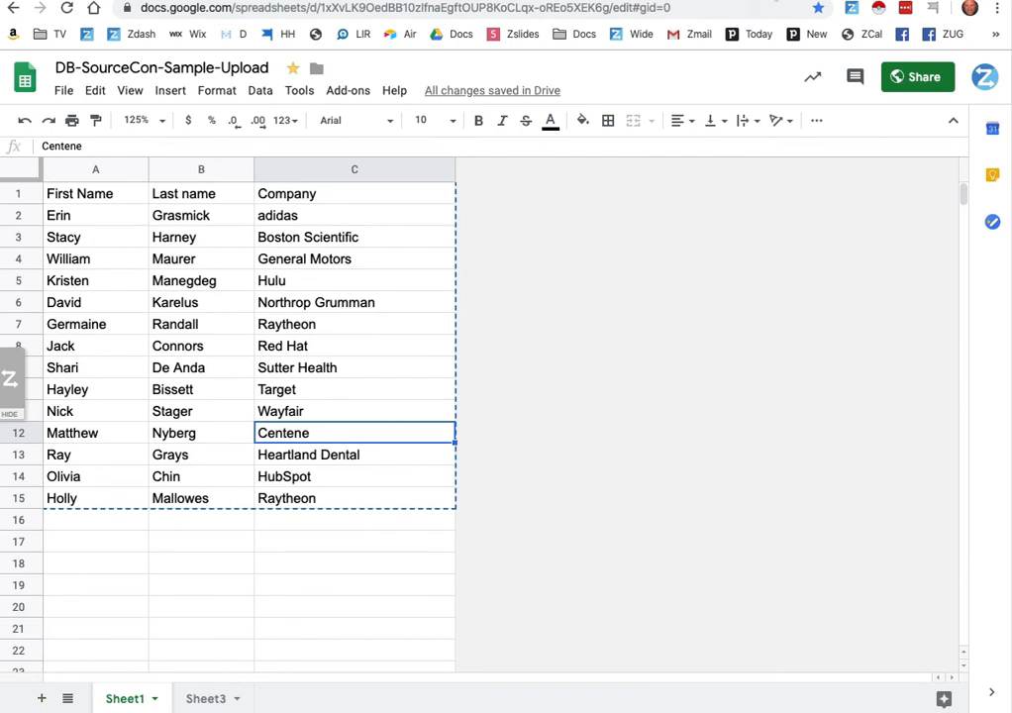
pyautogui.click(852, 10)
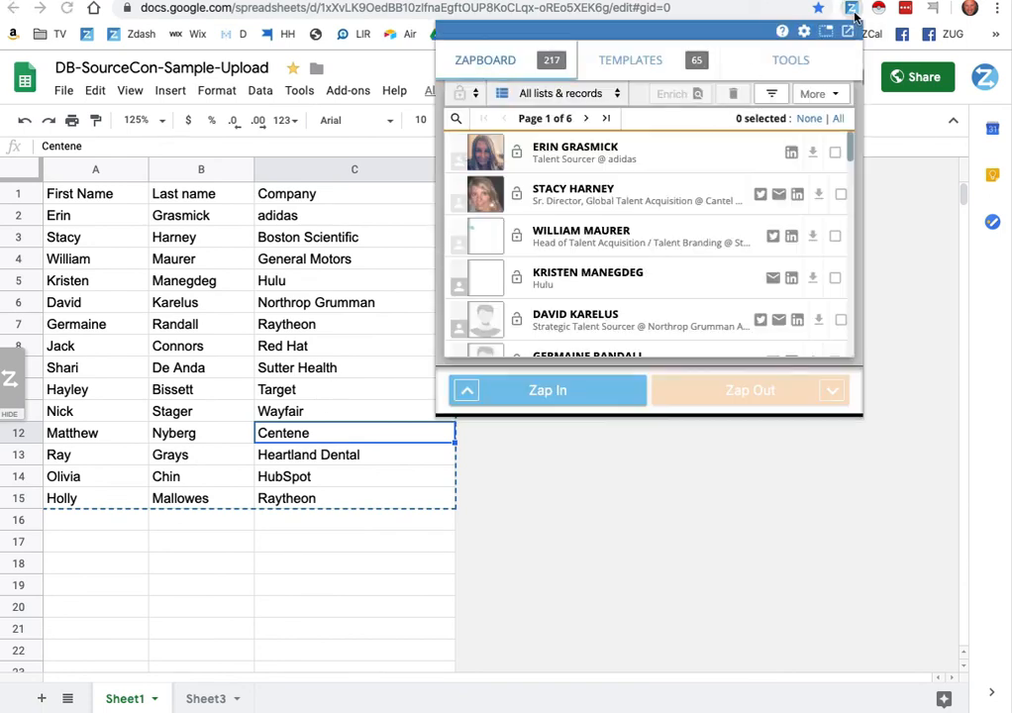
pyautogui.click(558, 93)
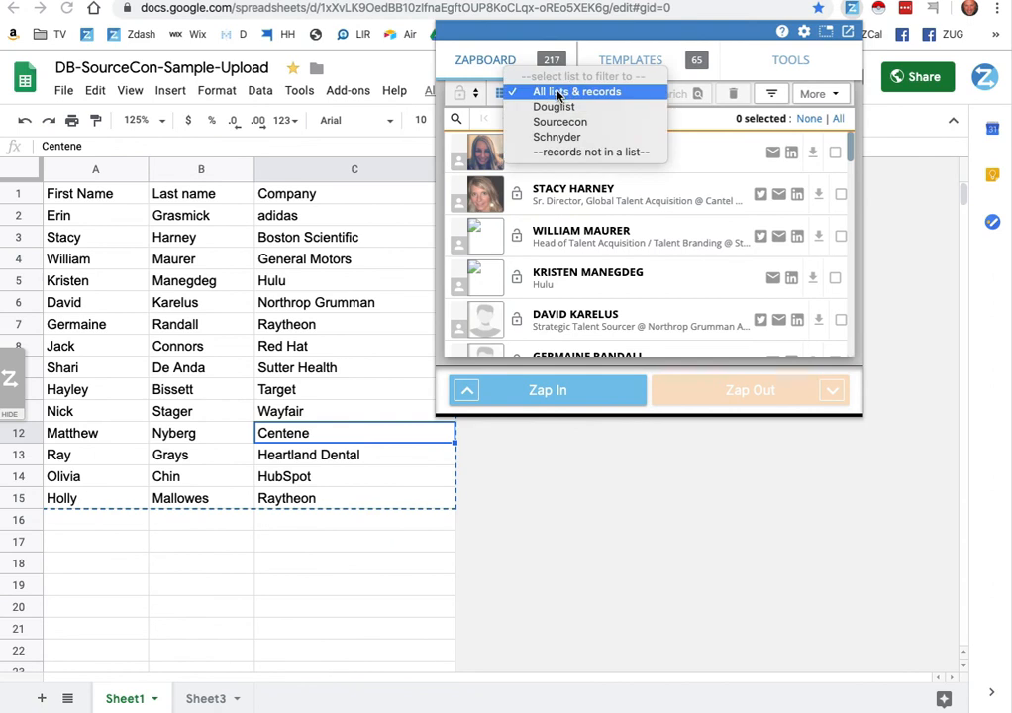
pyautogui.click(559, 106)
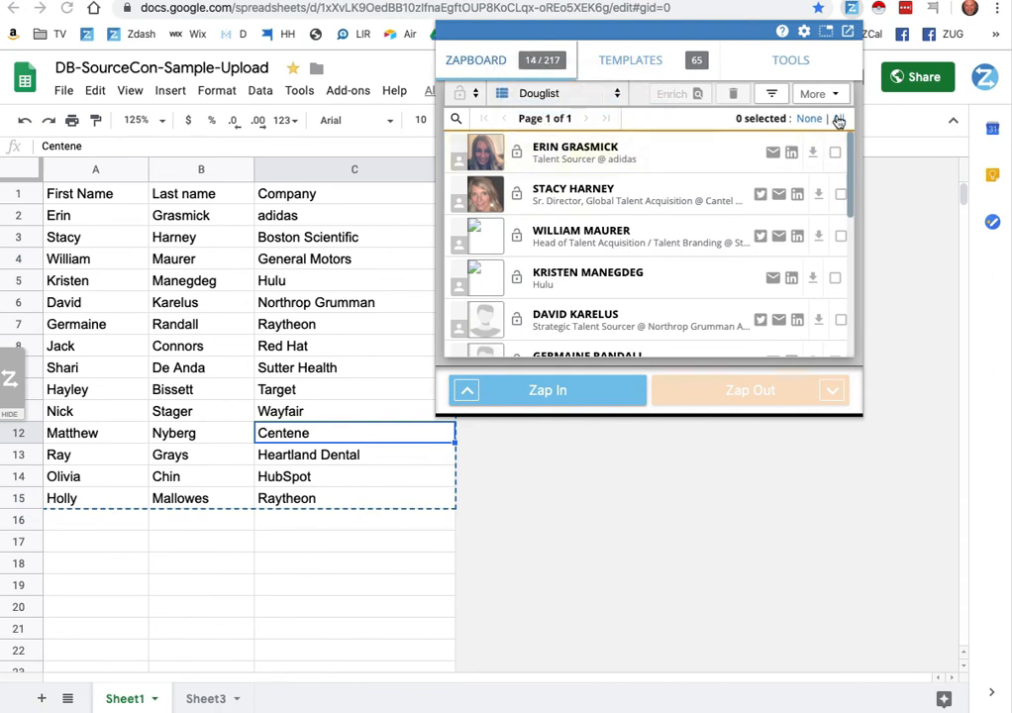
pyautogui.click(836, 119)
# Step: Start a custom clipboard export of the selected records and remove the Languages field from it
pyautogui.click(831, 390)
pyautogui.click(737, 120)
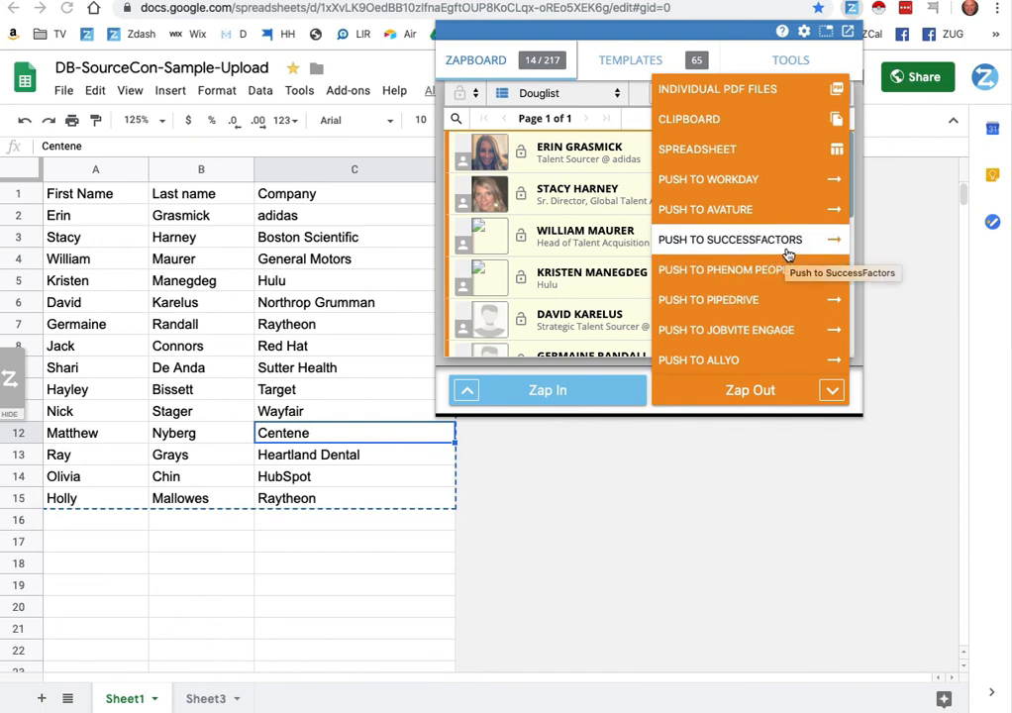
pyautogui.click(760, 151)
pyautogui.click(753, 127)
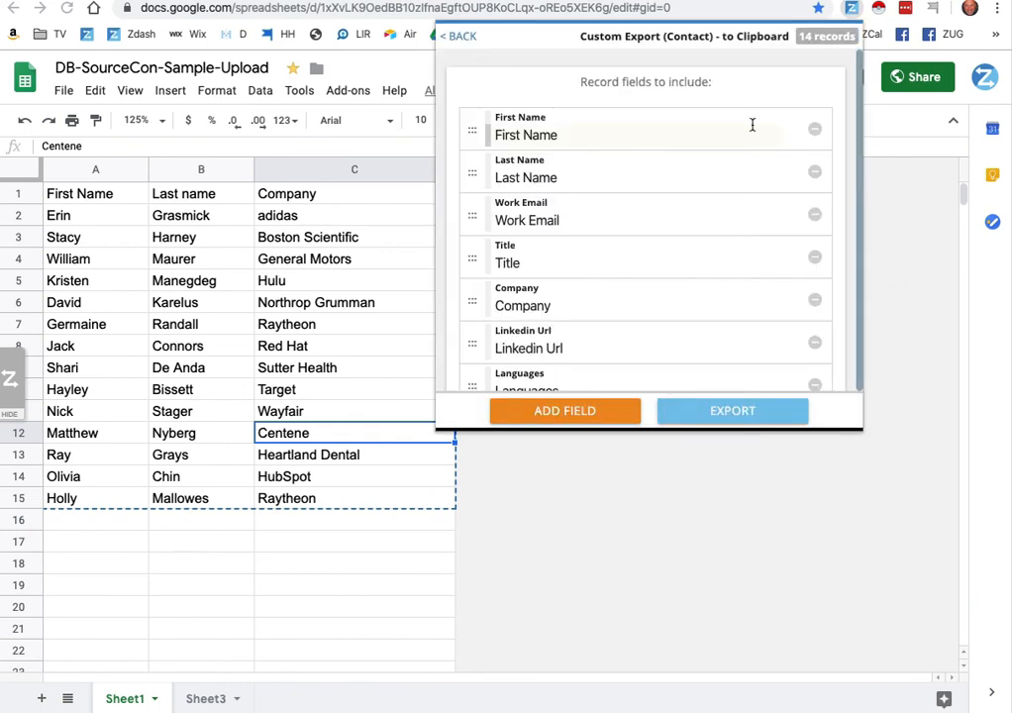
pyautogui.scroll(-1, 477, 240)
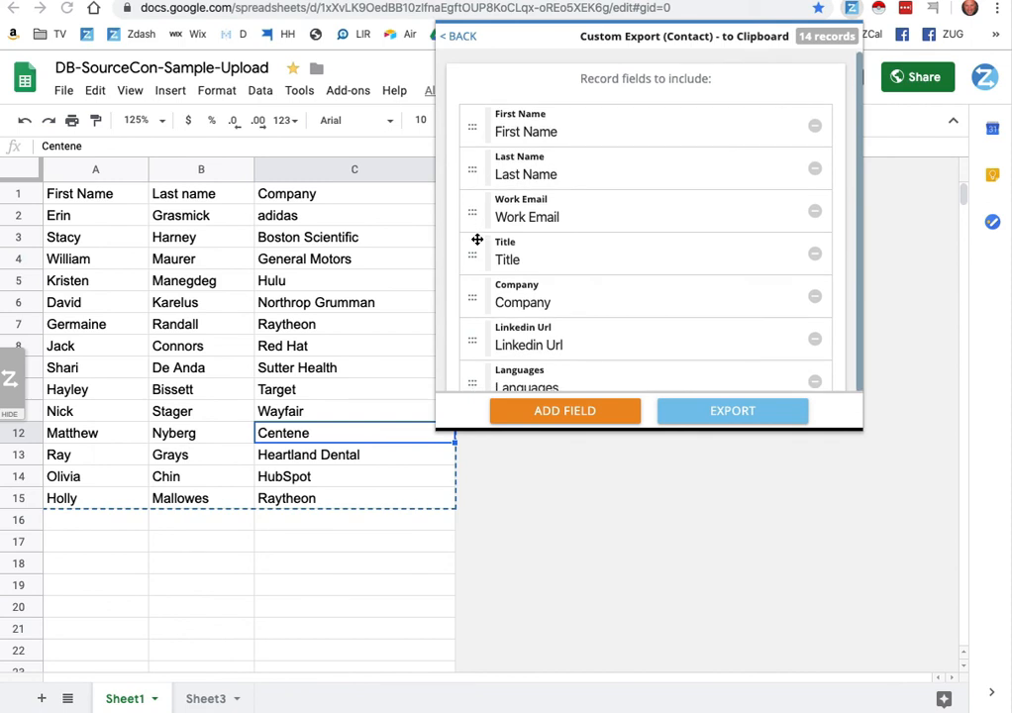
pyautogui.click(815, 346)
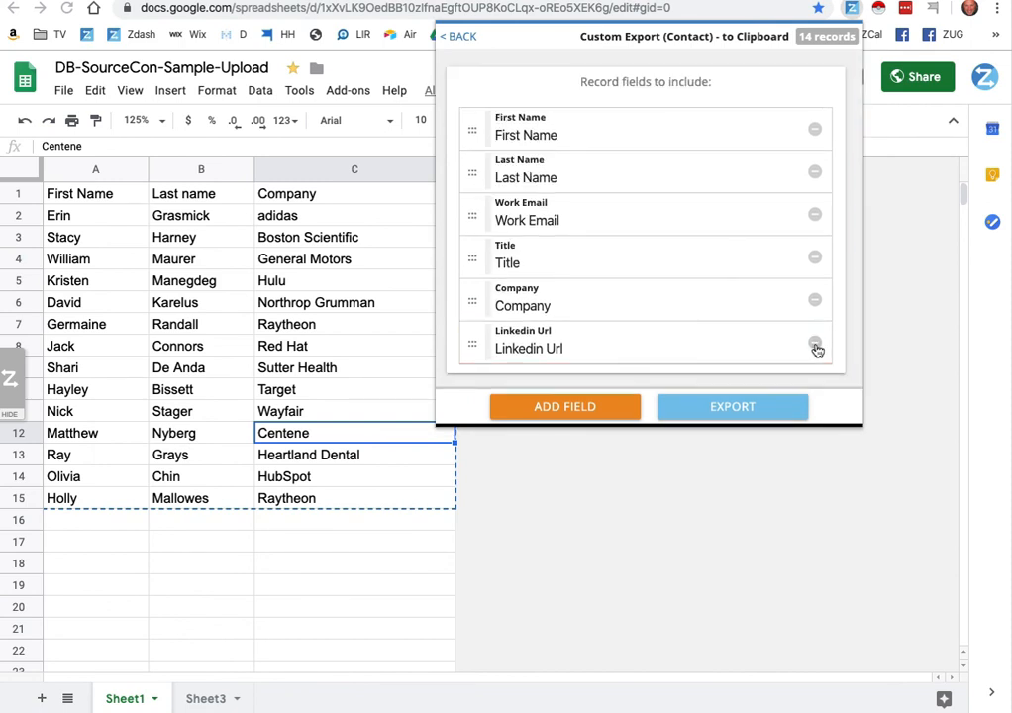
# Step: Remove the Linkedin Url field from the export and add it back as the last field
pyautogui.click(815, 345)
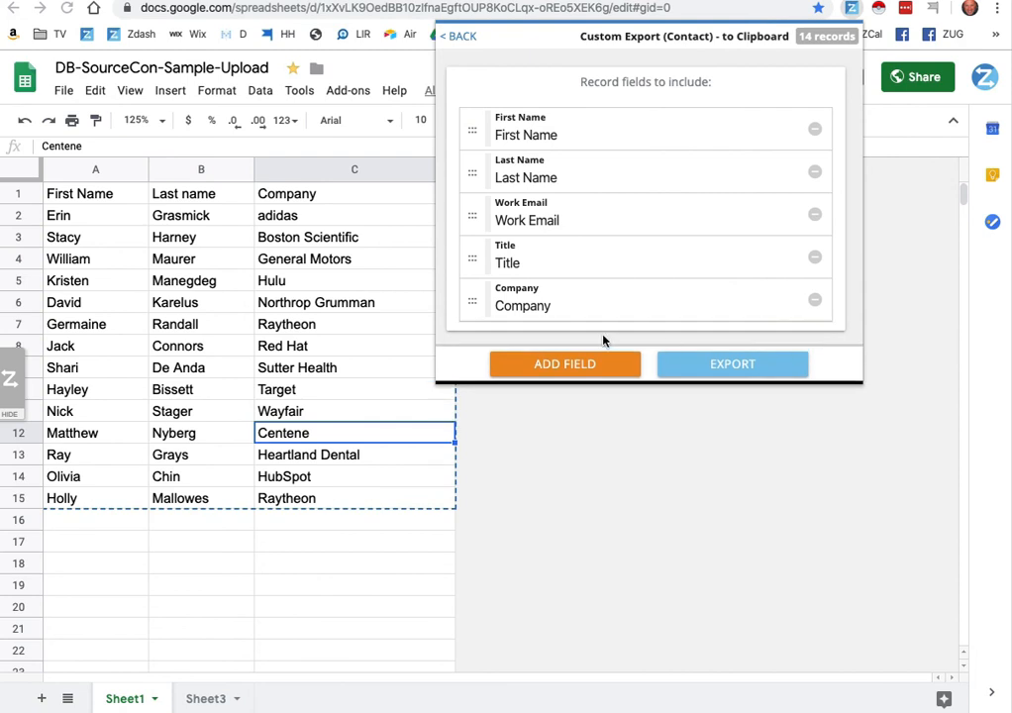
pyautogui.click(578, 364)
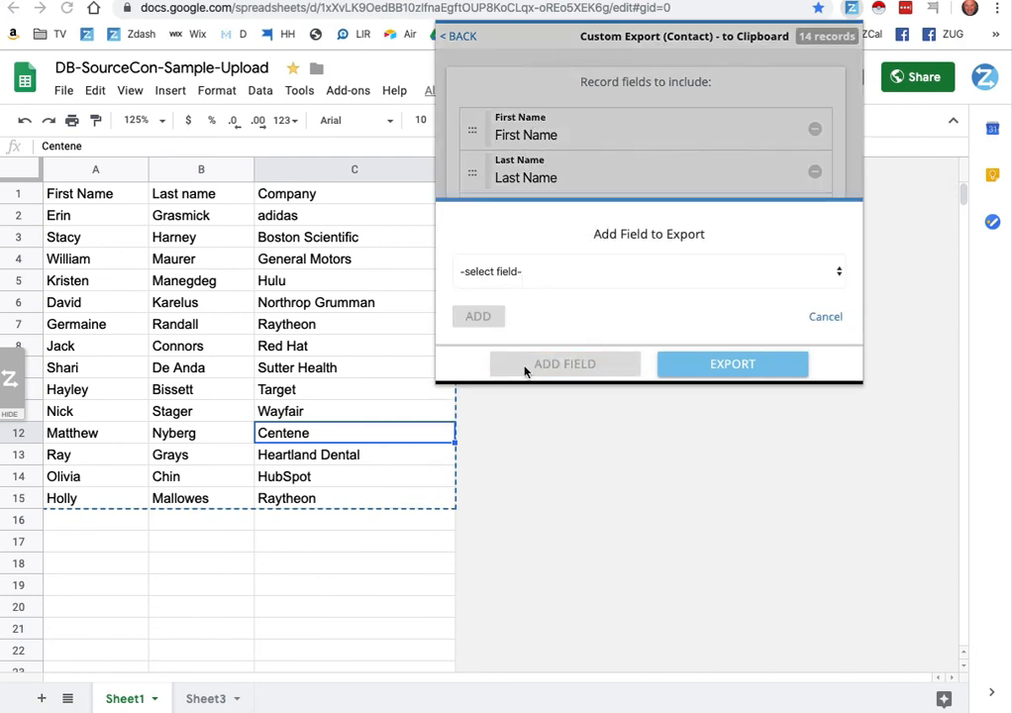
pyautogui.click(552, 281)
pyautogui.scroll(-3, 565, 307)
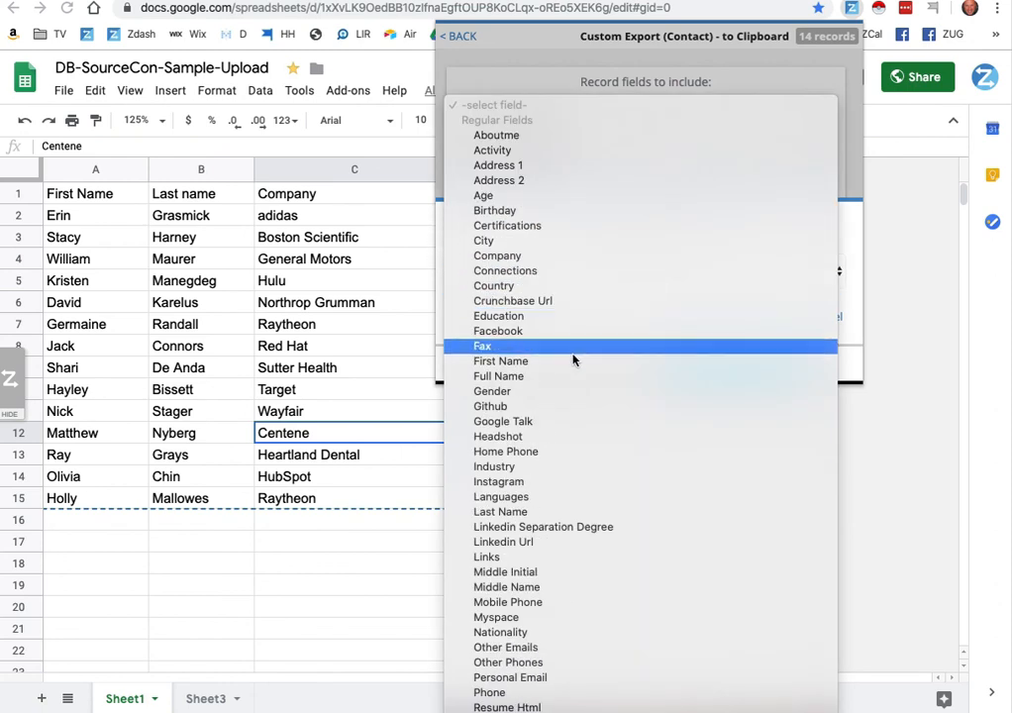
pyautogui.click(546, 544)
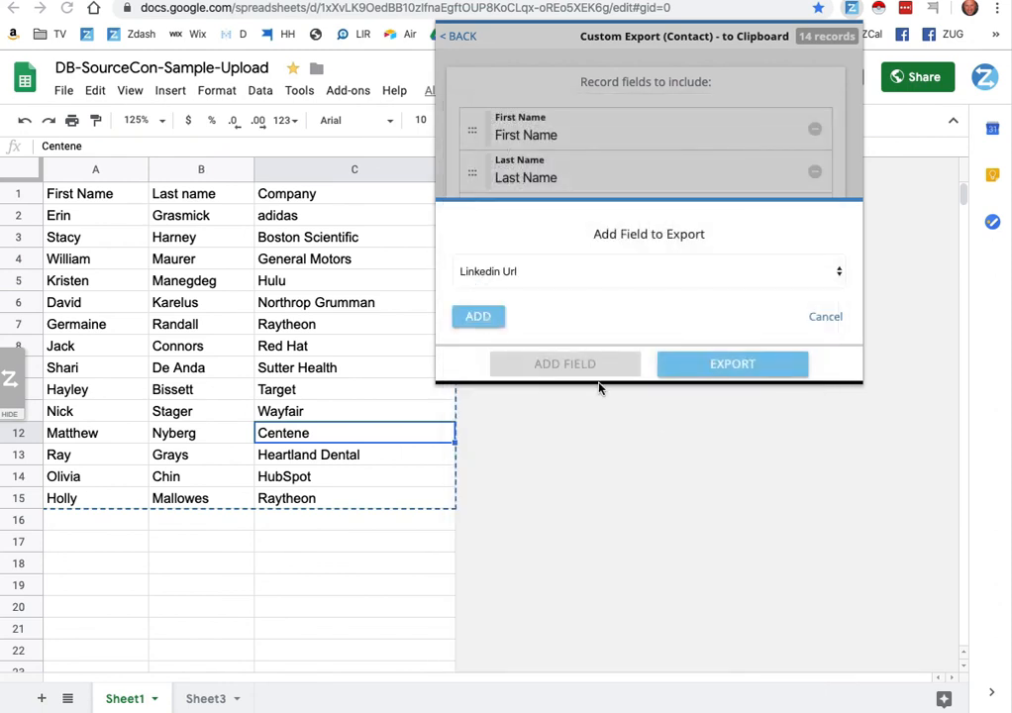
pyautogui.click(479, 317)
pyautogui.moveTo(472, 344)
pyautogui.mouseDown()
pyautogui.moveTo(467, 232)
pyautogui.moveTo(463, 351)
pyautogui.moveTo(480, 346)
pyautogui.mouseUp()
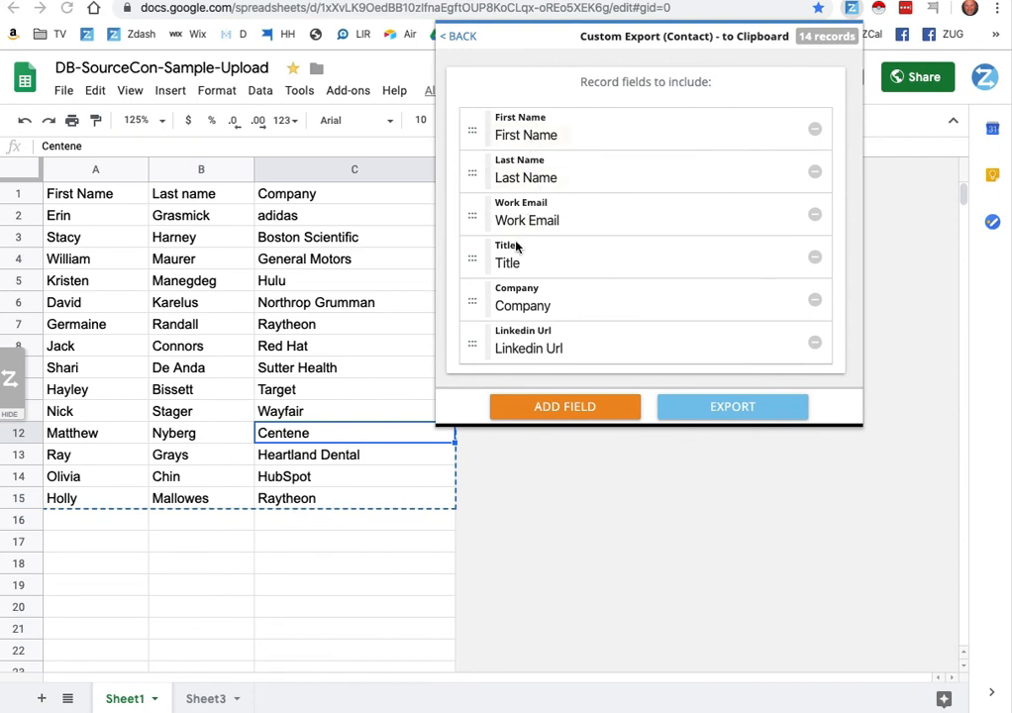
# Step: Export the records to the clipboard and paste them into Sheet3 starting at cell A1
pyautogui.click(732, 408)
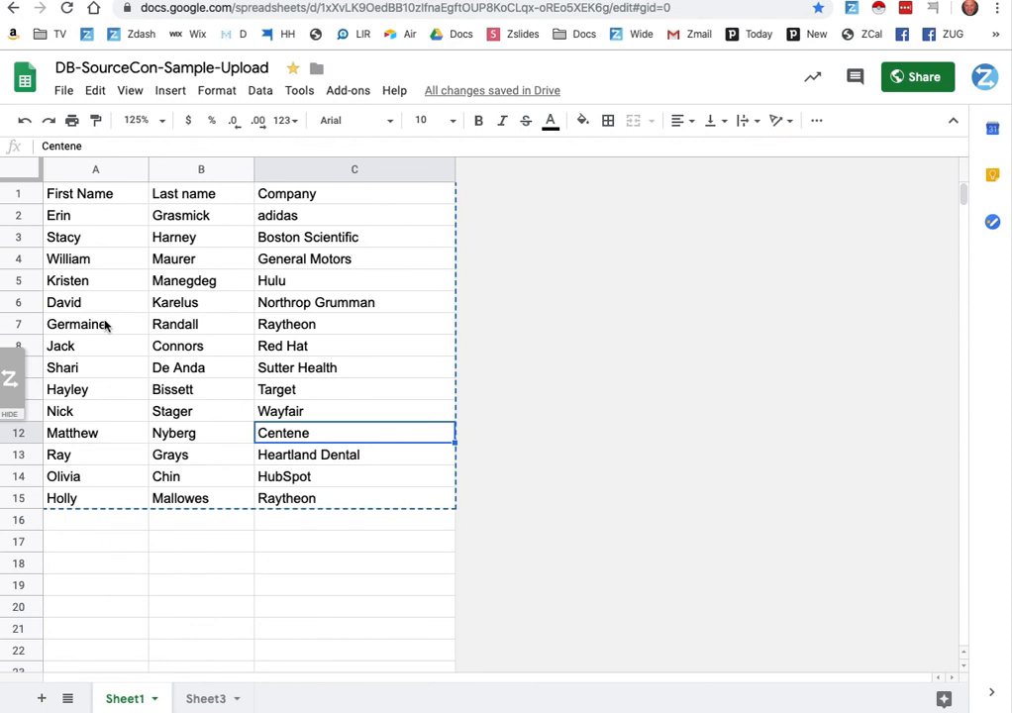
pyautogui.click(207, 698)
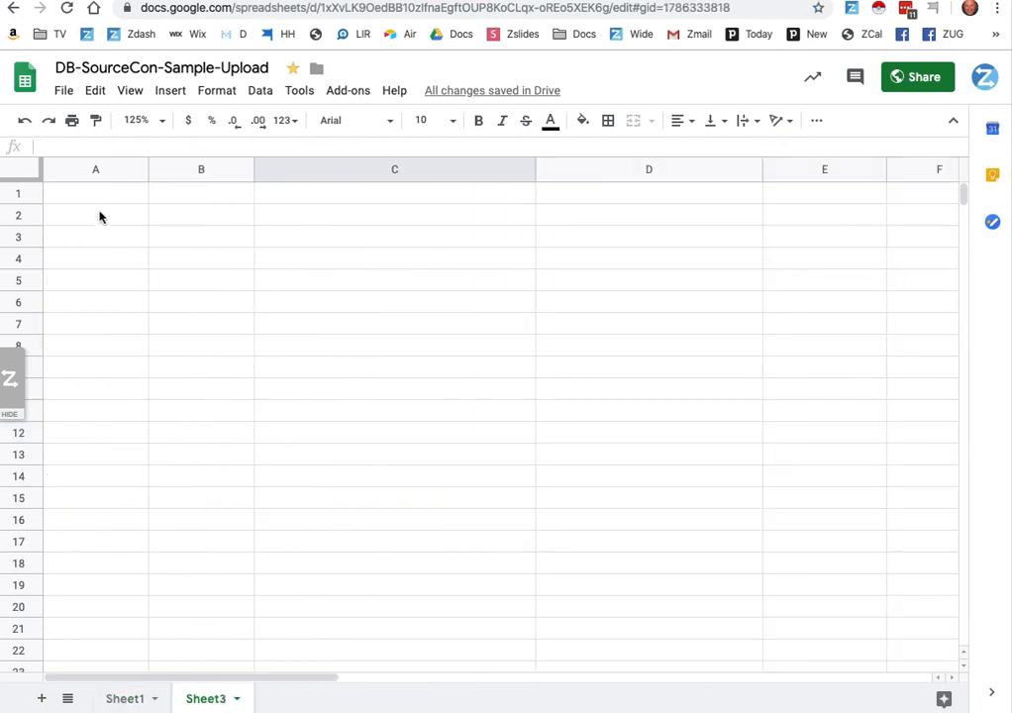
pyautogui.click(98, 203)
pyautogui.rightClick(98, 205)
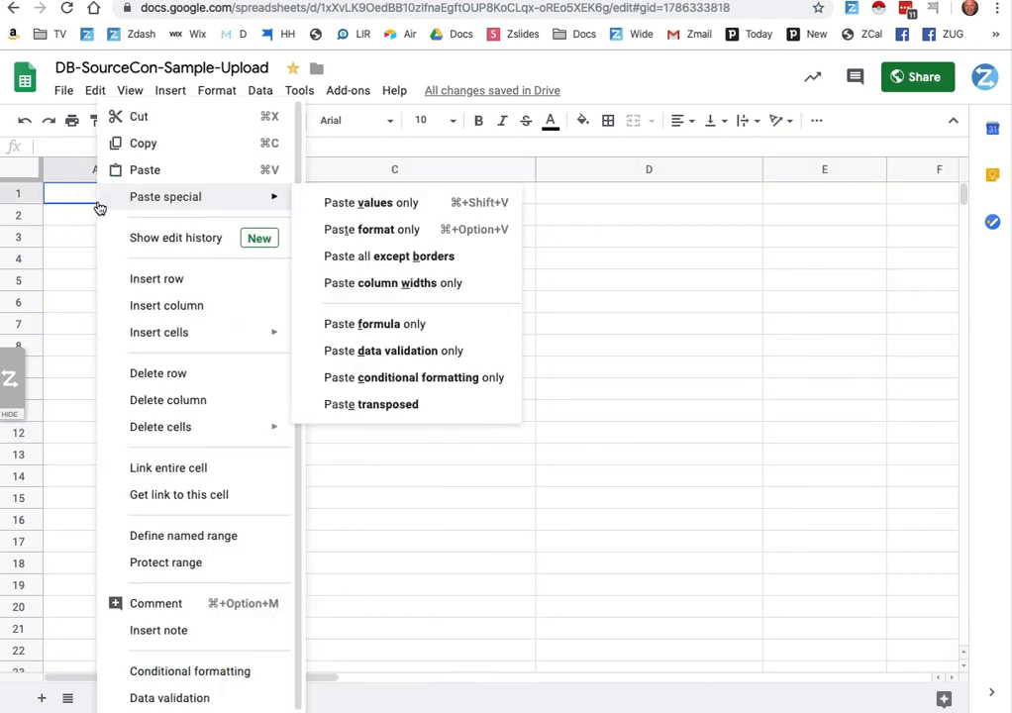
pyautogui.click(143, 170)
# Step: Compare the original contact list in Sheet1 with the enriched data pasted into Sheet3
pyautogui.click(557, 560)
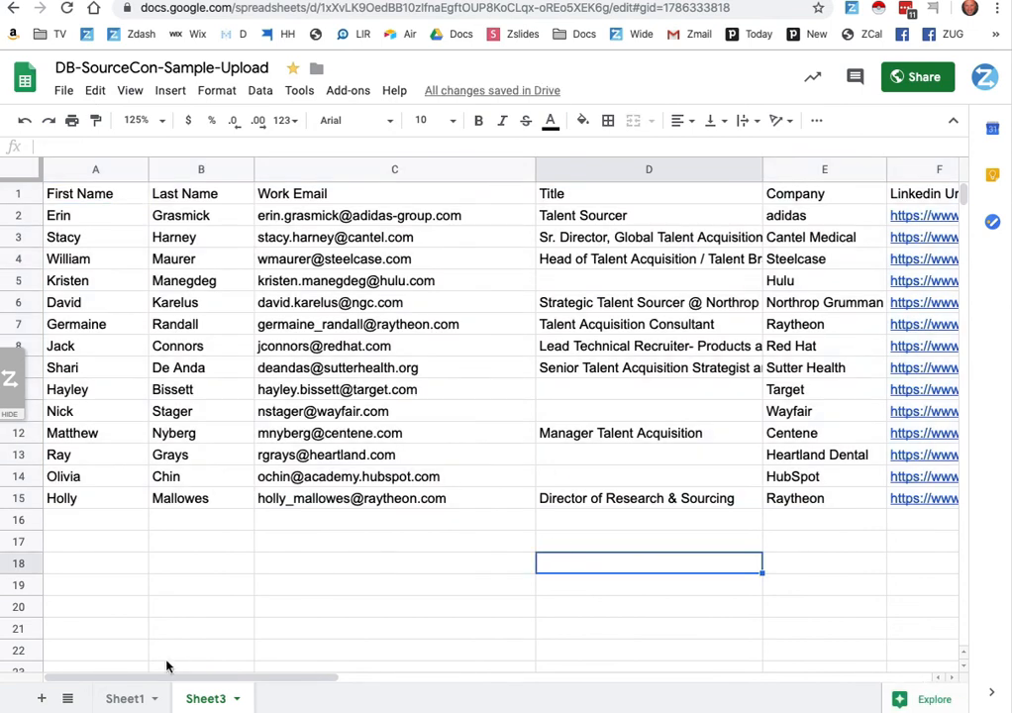
pyautogui.click(125, 698)
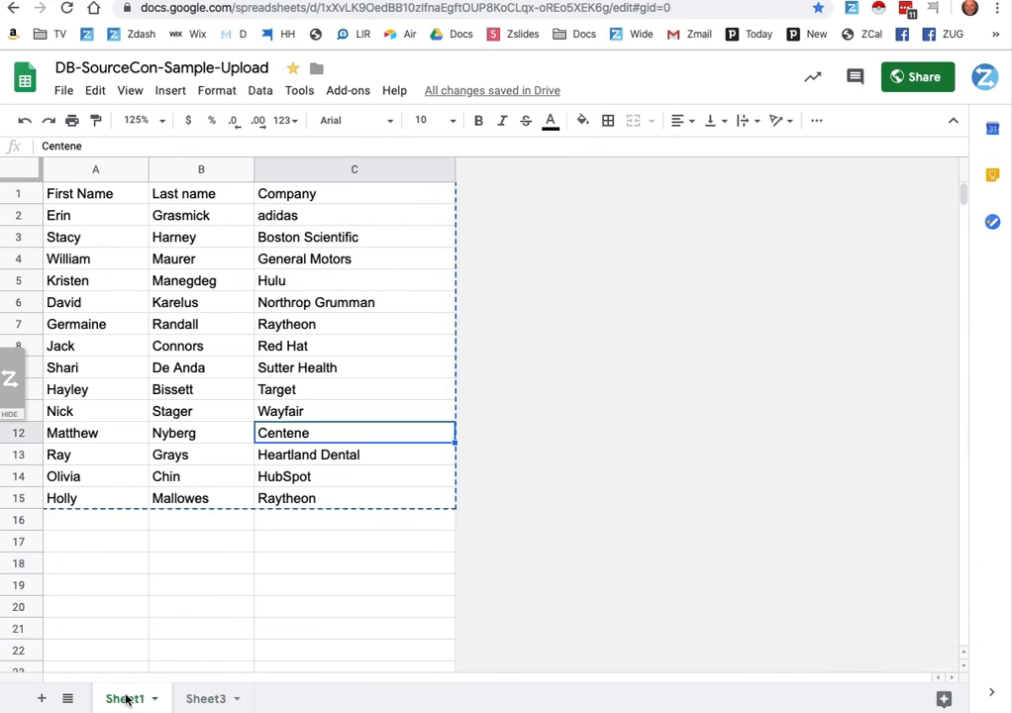
pyautogui.click(208, 700)
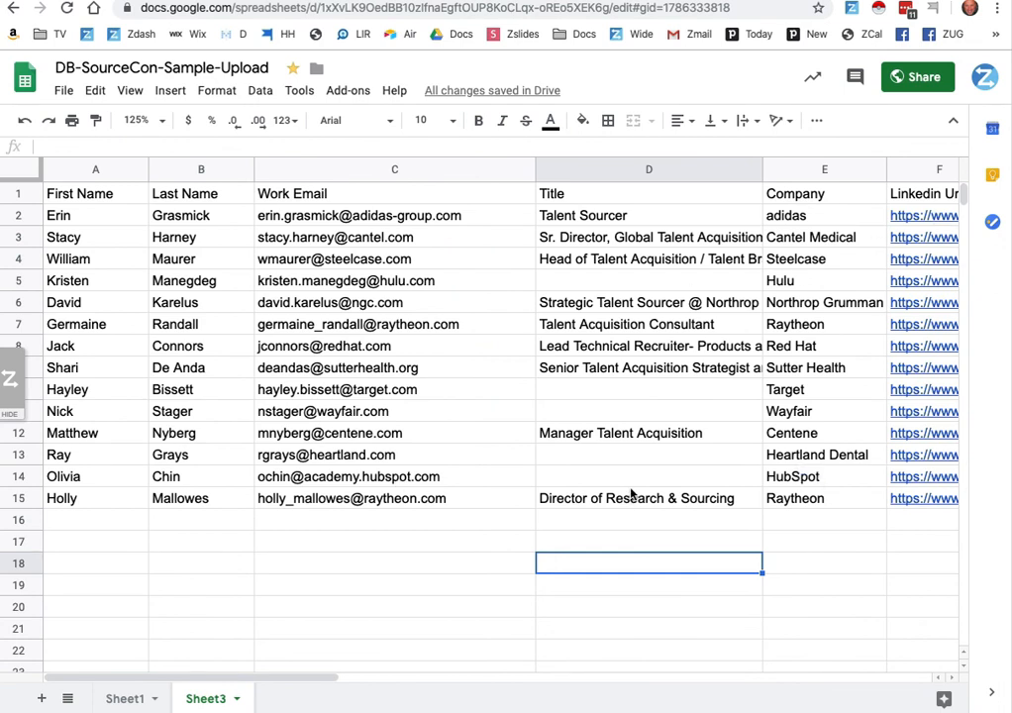
# Step: Select all Douglist records in ZAPinfo and open Engage for them
pyautogui.click(850, 11)
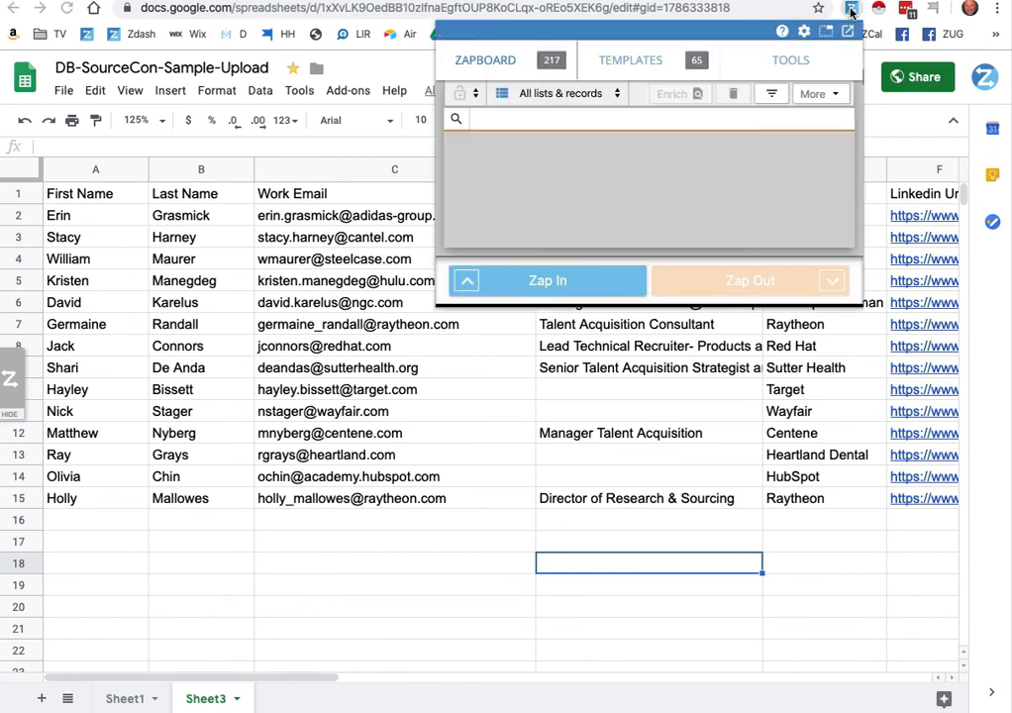
pyautogui.click(541, 92)
pyautogui.click(547, 104)
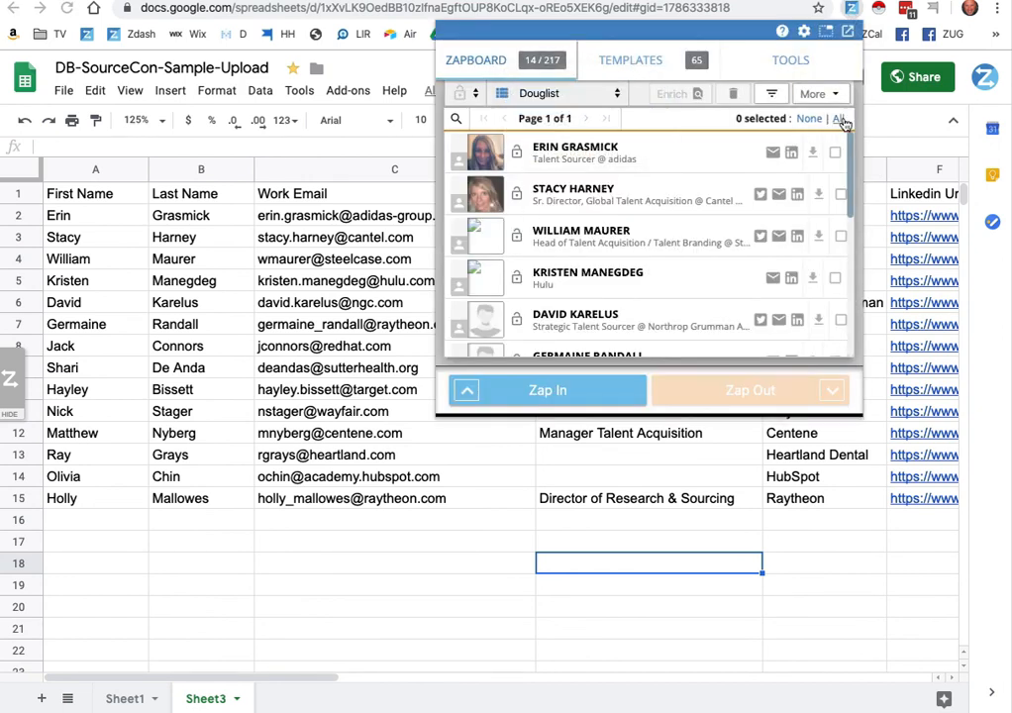
pyautogui.click(841, 118)
pyautogui.click(835, 96)
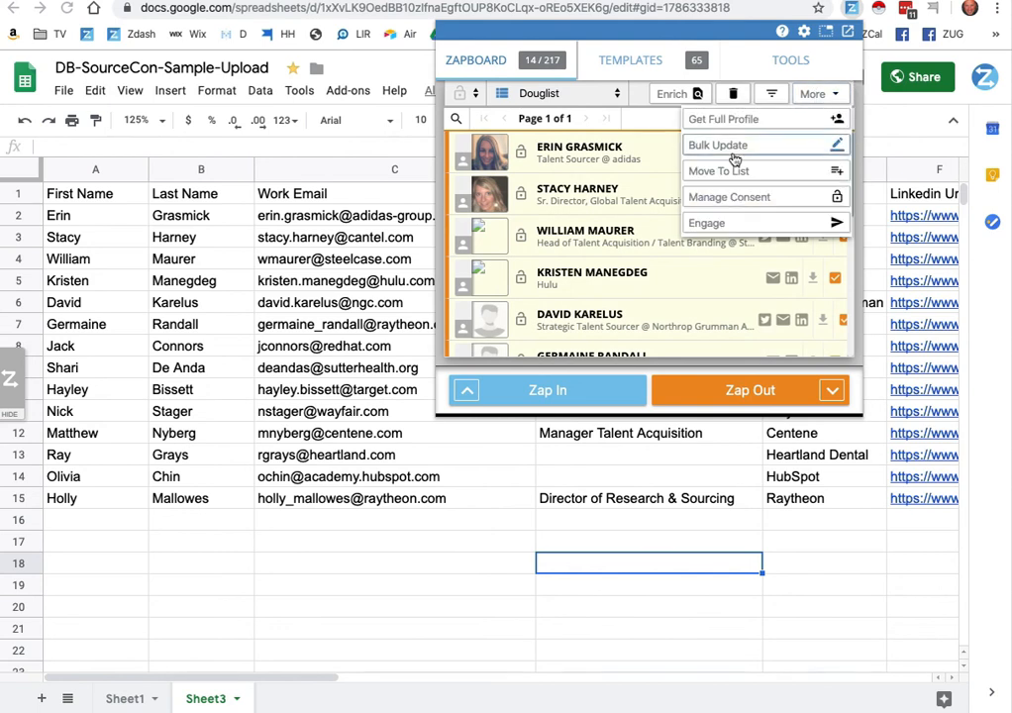
pyautogui.click(730, 224)
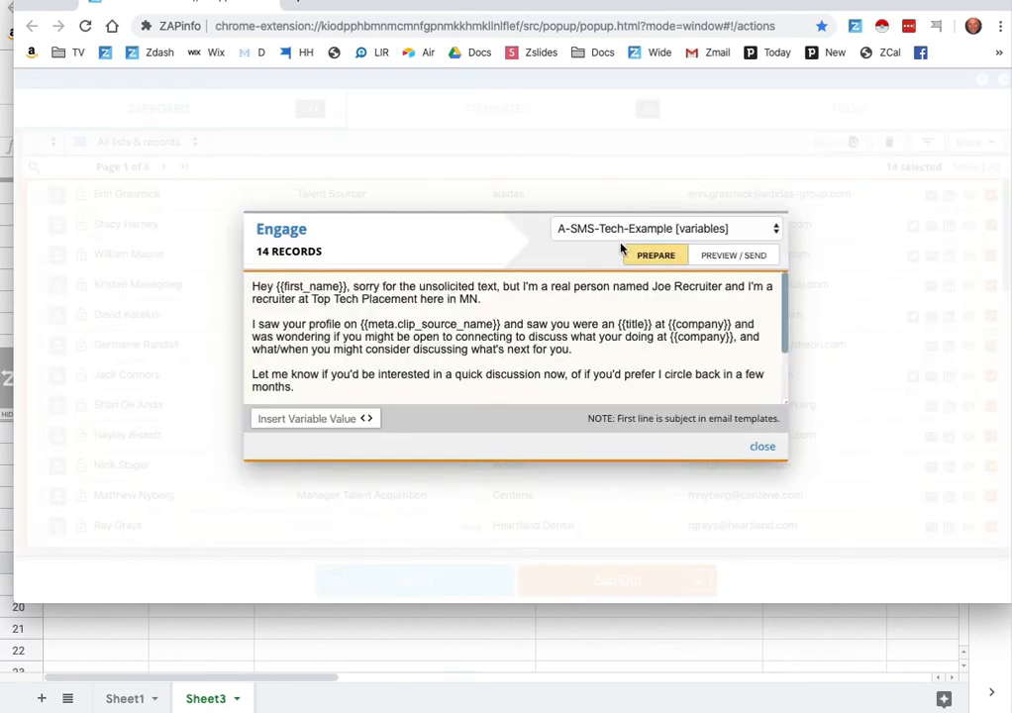
# Step: Choose the AA-SOCIAL CONNECT [variables] message template for the selected records and show its Preview / Send view
pyautogui.click(615, 229)
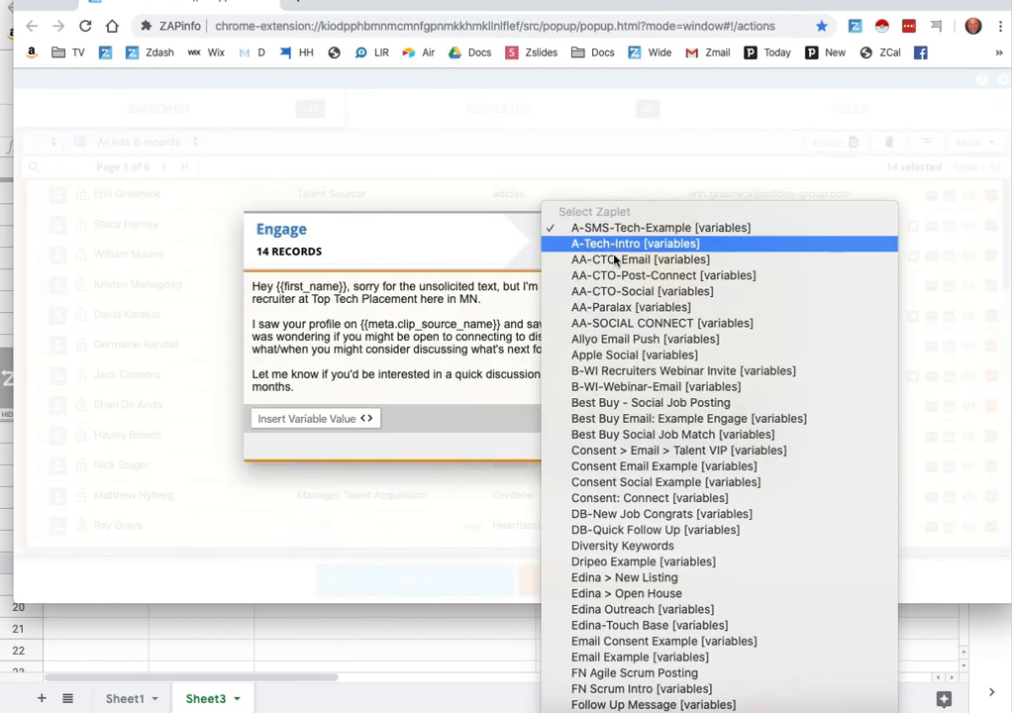
pyautogui.click(614, 322)
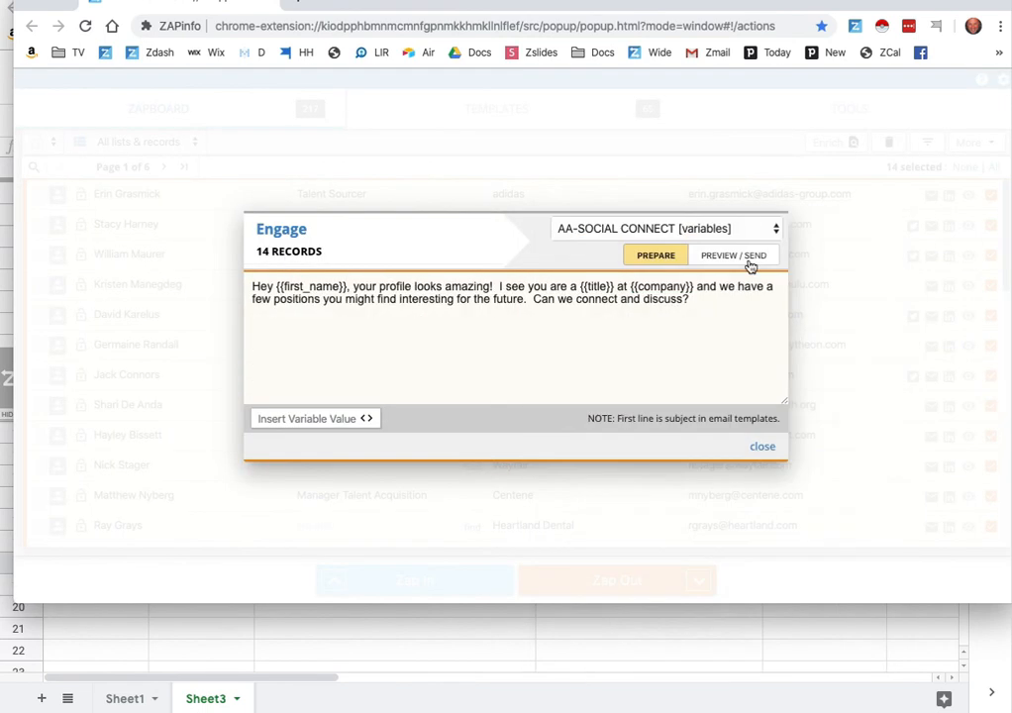
pyautogui.click(746, 259)
# Step: Start a bulk engagement via LinkedIn with Connect message as the default channel and launch it for the first contact
pyautogui.click(394, 448)
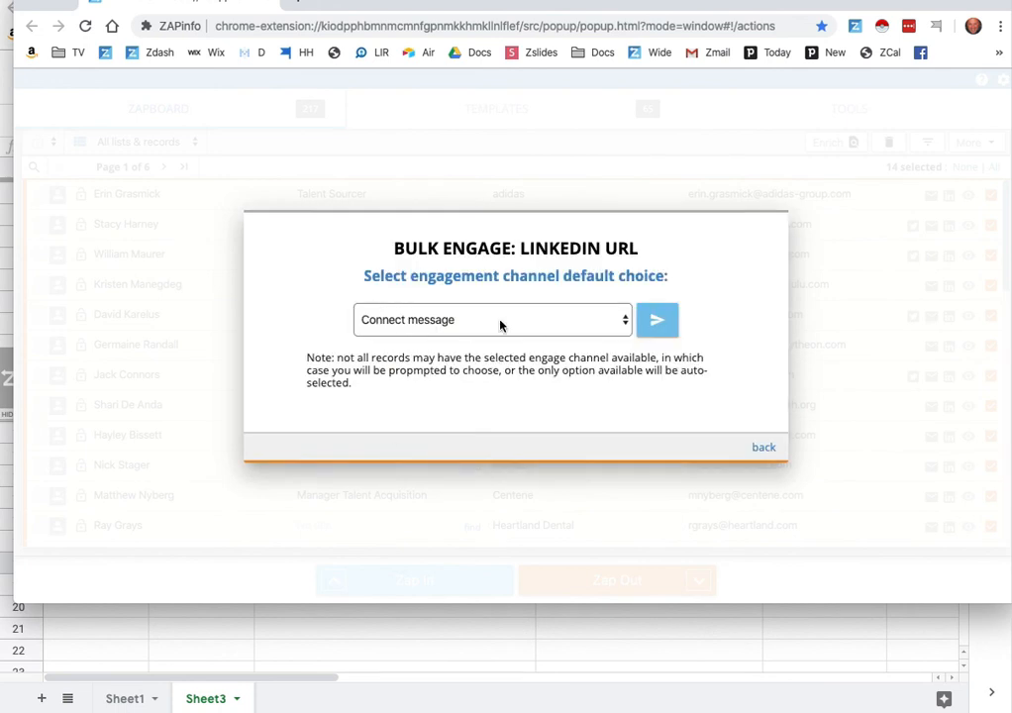
pyautogui.click(656, 321)
pyautogui.click(564, 334)
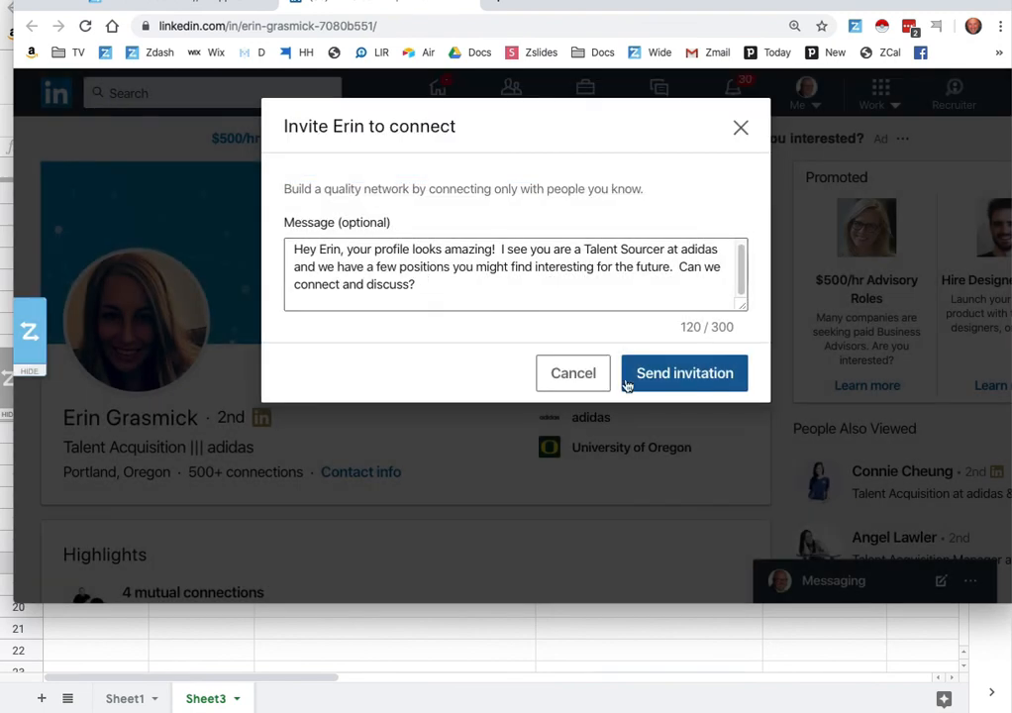
# Step: Discard the first contact's LinkedIn invitation, close the profile page and return to the Engage message
pyautogui.click(741, 128)
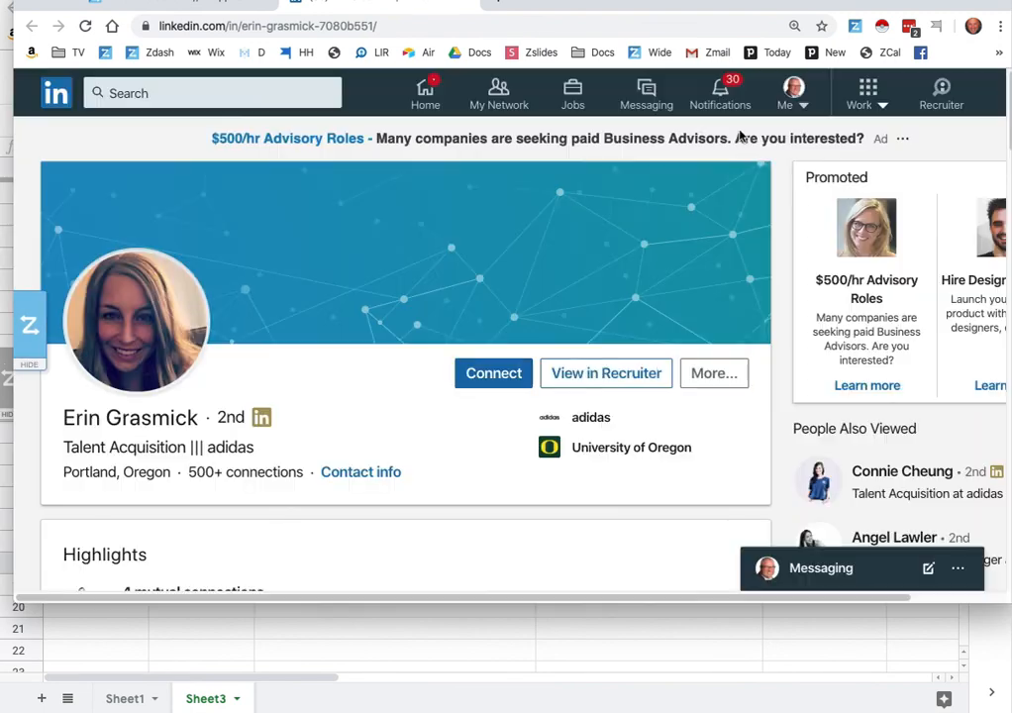
pyautogui.click(470, 3)
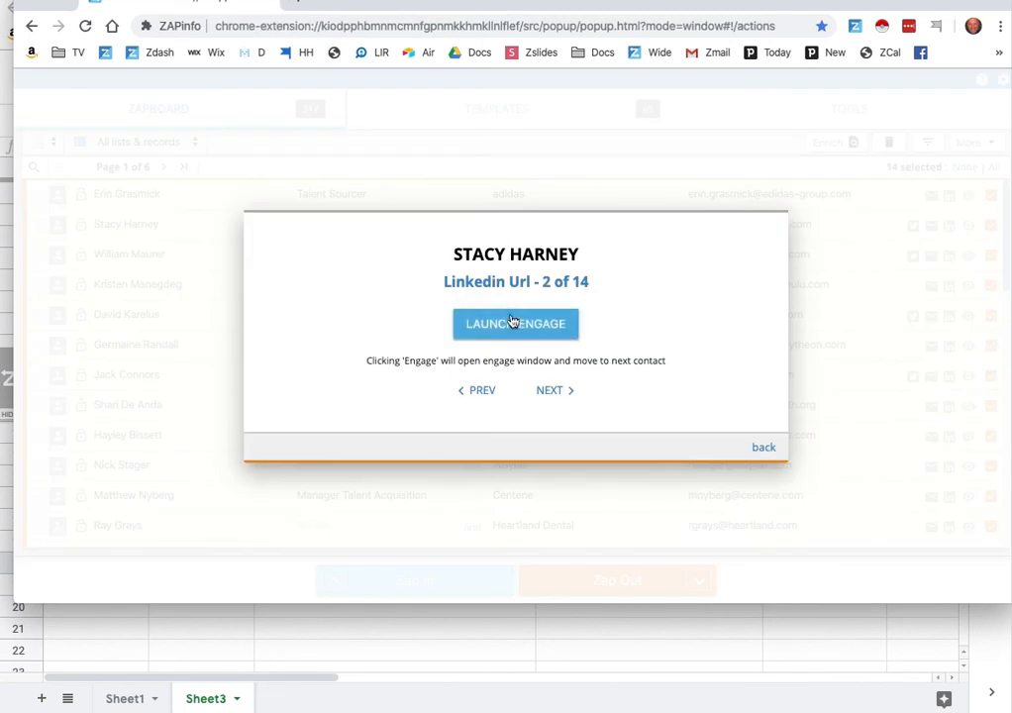
pyautogui.click(761, 448)
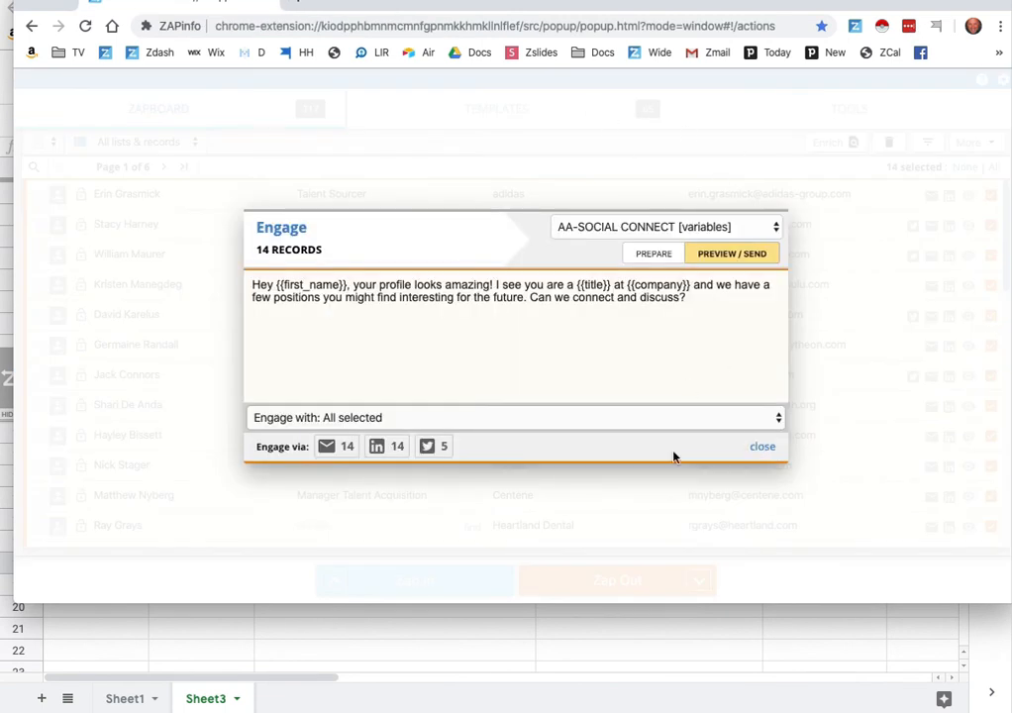
# Step: Close the Engage message and switch to the DB-SourceCon-Sample-Upload spreadsheet in Google Sheets
pyautogui.click(761, 449)
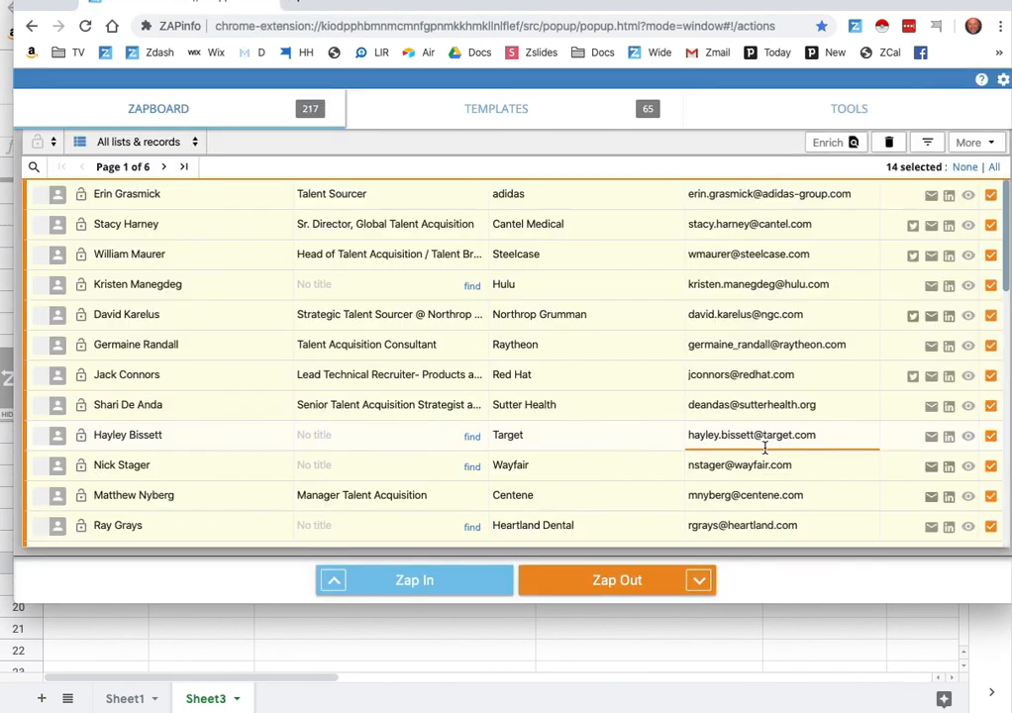
pyautogui.click(276, 2)
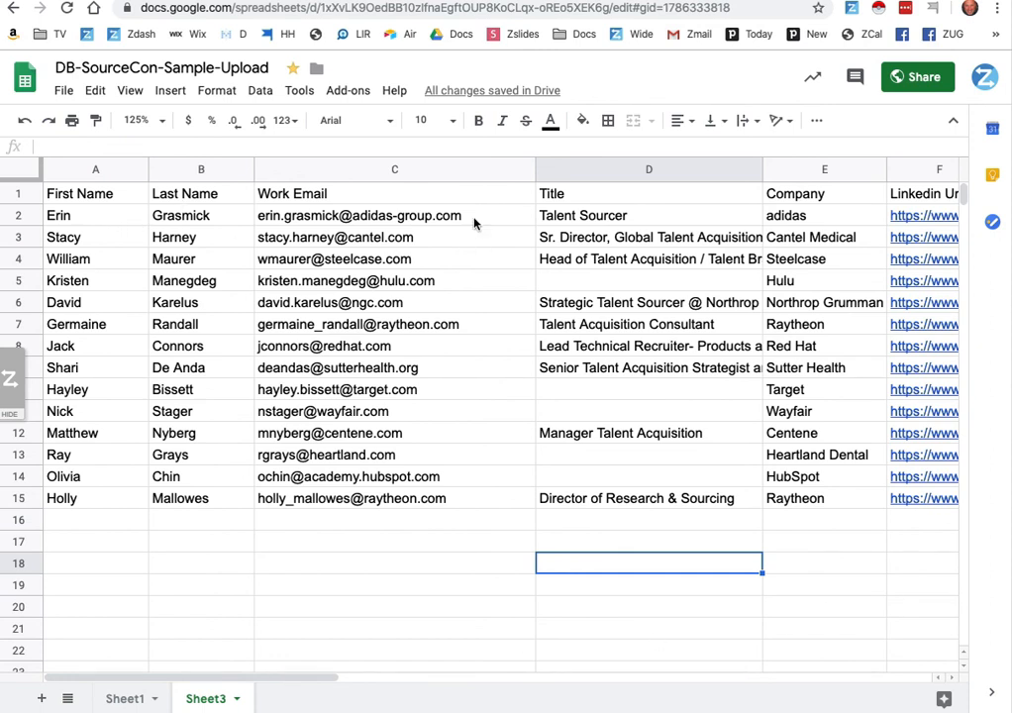
# Step: Add a Note heading in cell I1 of Sheet3 and paste the first contact's personalised connection message into I2
pyautogui.moveTo(253, 680); pyautogui.dragTo(517, 688)
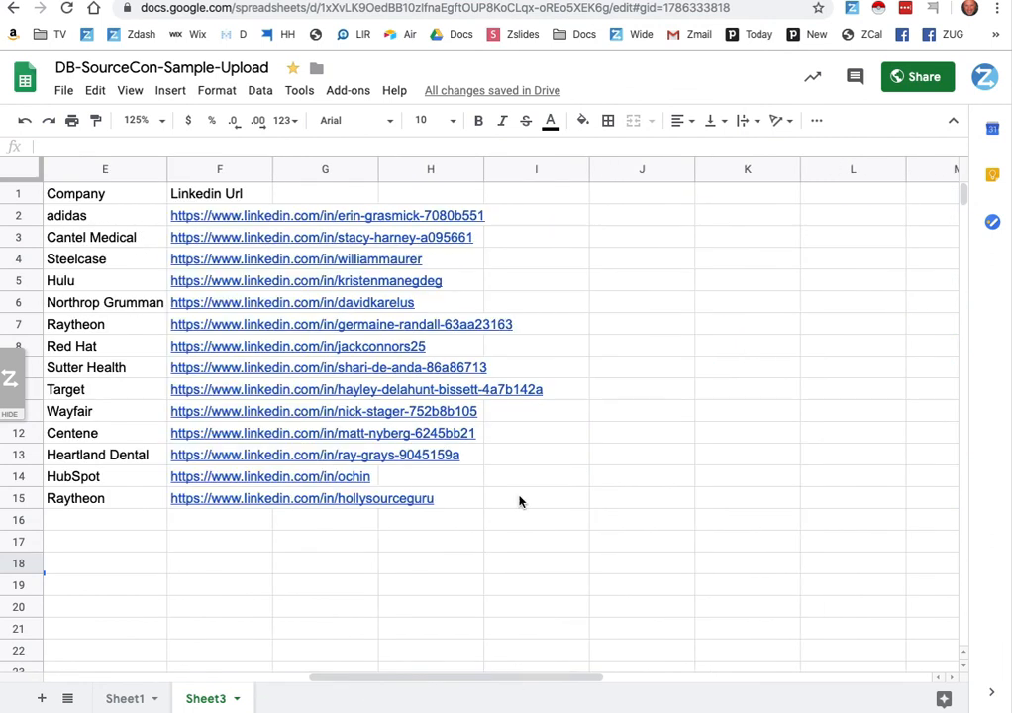
pyautogui.click(523, 206)
pyautogui.click(522, 199)
pyautogui.write('Note')
pyautogui.press('Return')
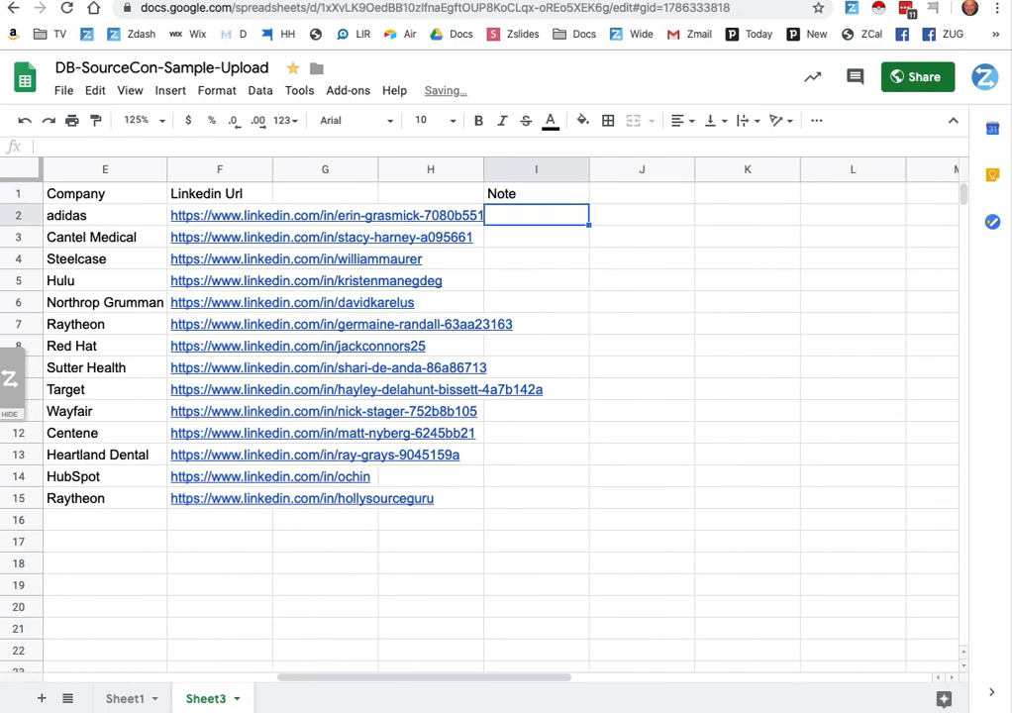
pyautogui.write('Hey Erin, your profile looks amazing!  I see you are a Talent Sourcer at adidas and we have a few positions you might find interesting for the future.  Can we connect and discuss?')
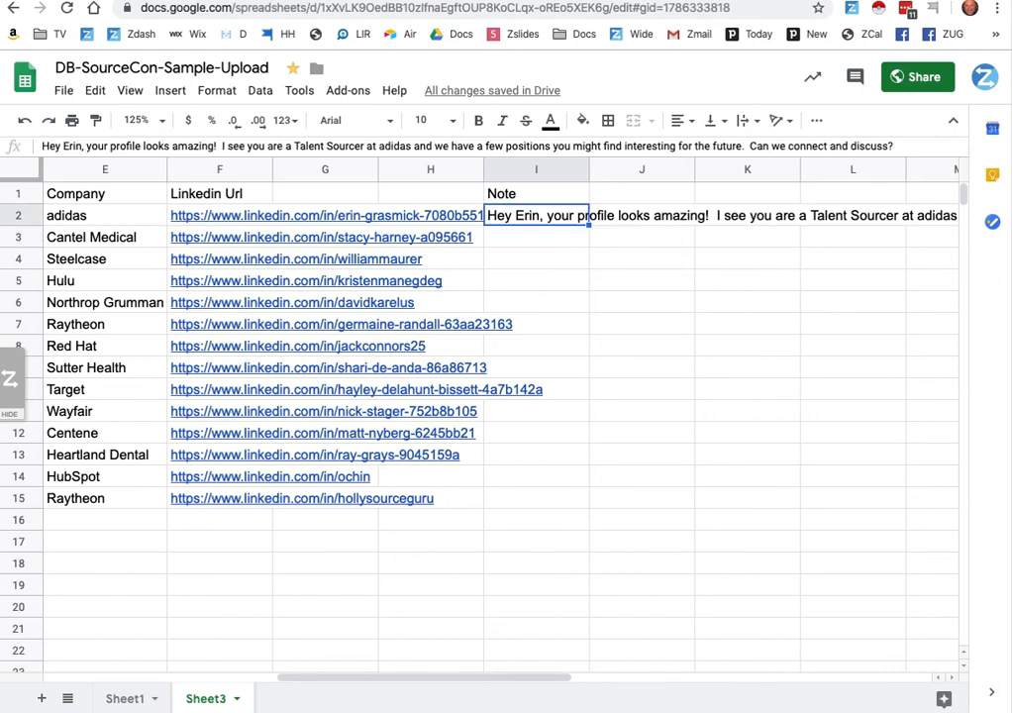
pyautogui.press('Down')
pyautogui.press('Down')
pyautogui.press('Down')
pyautogui.press('Down')
pyautogui.press('Down')
pyautogui.press('Down')
pyautogui.press('Down')
pyautogui.press('Down')
pyautogui.press('Down')
pyautogui.press('Down')
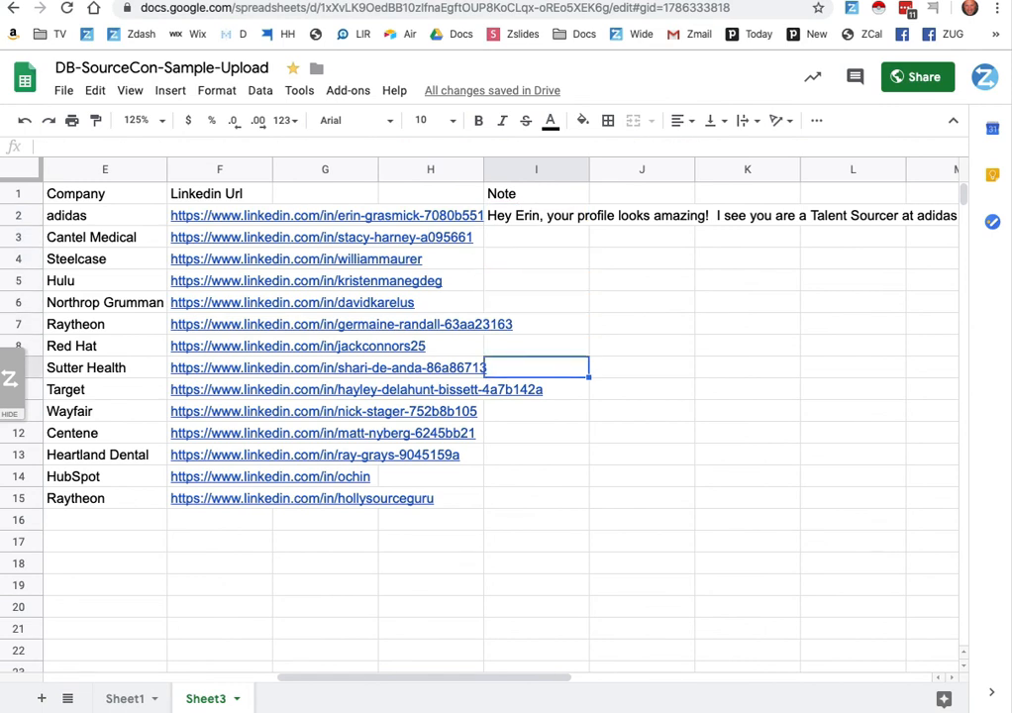
pyautogui.press('Up')
pyautogui.press('Up')
pyautogui.press('Up')
pyautogui.press('Up')
pyautogui.press('Up')
pyautogui.press('Up')
pyautogui.press('Up')
pyautogui.press('Up')
pyautogui.press('Up')
pyautogui.press('Up')
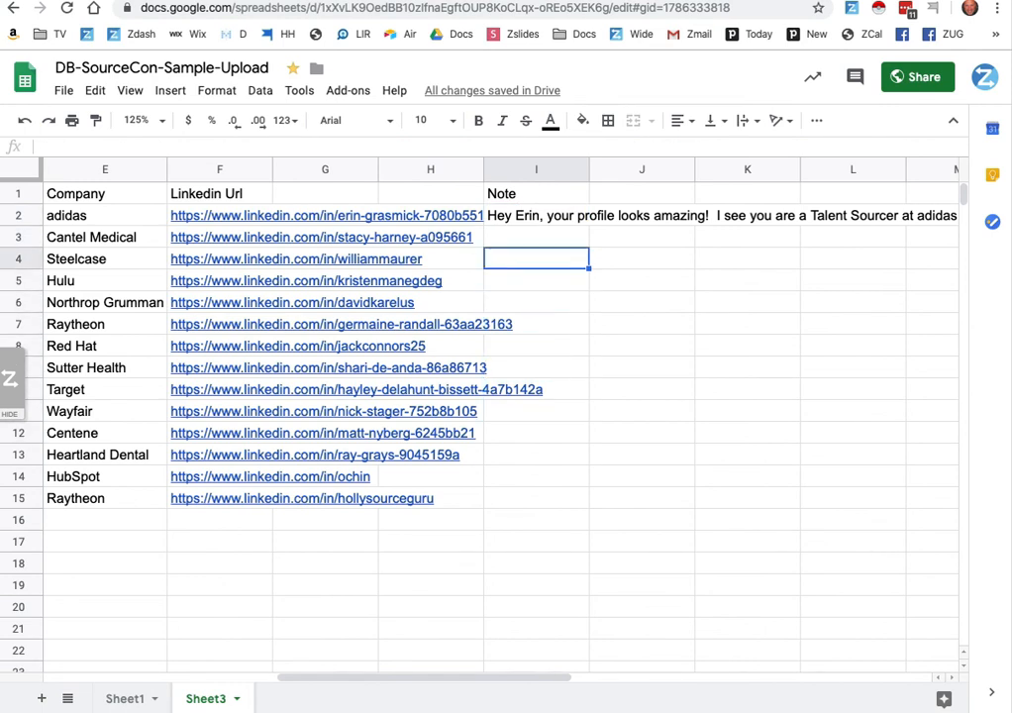
# Step: Go to cell A16, the first empty row below the contact list
pyautogui.press('Left')
pyautogui.press('Left')
pyautogui.press('Left')
pyautogui.press('Left')
pyautogui.press('Left')
pyautogui.press('Left')
pyautogui.press('Left')
pyautogui.press('Left')
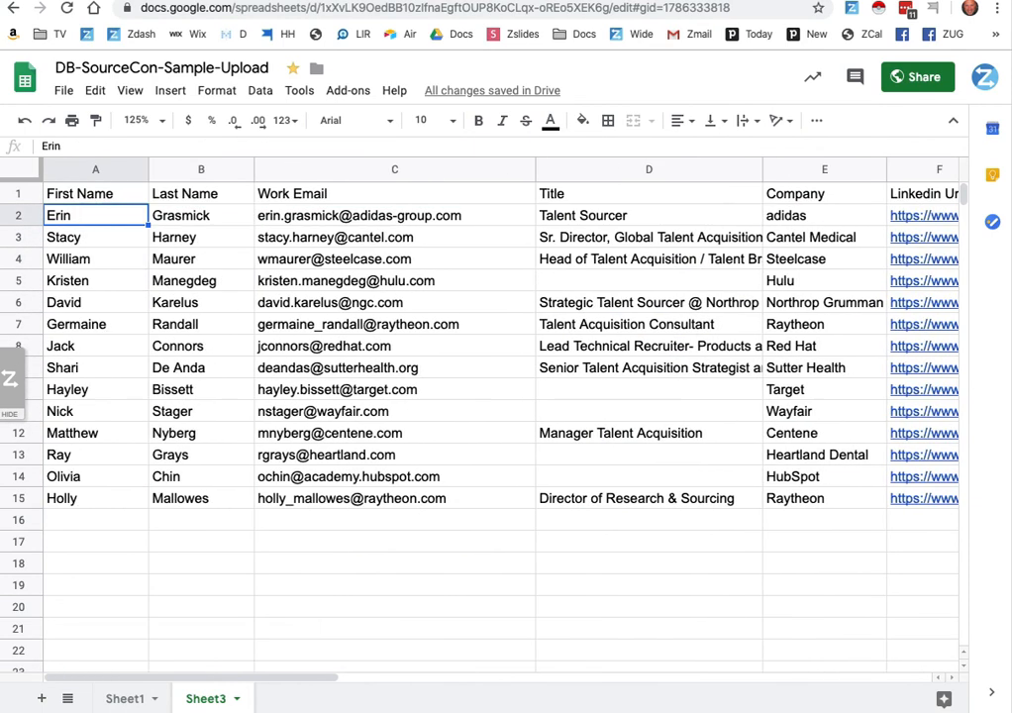
pyautogui.press('Down')
pyautogui.press('Down')
pyautogui.press('Down')
pyautogui.press('Down')
pyautogui.press('Down')
pyautogui.press('Down')
pyautogui.press('Down')
pyautogui.press('Down')
pyautogui.press('Down')
pyautogui.press('Down')
pyautogui.press('Down')
pyautogui.press('Down')
pyautogui.press('Down')
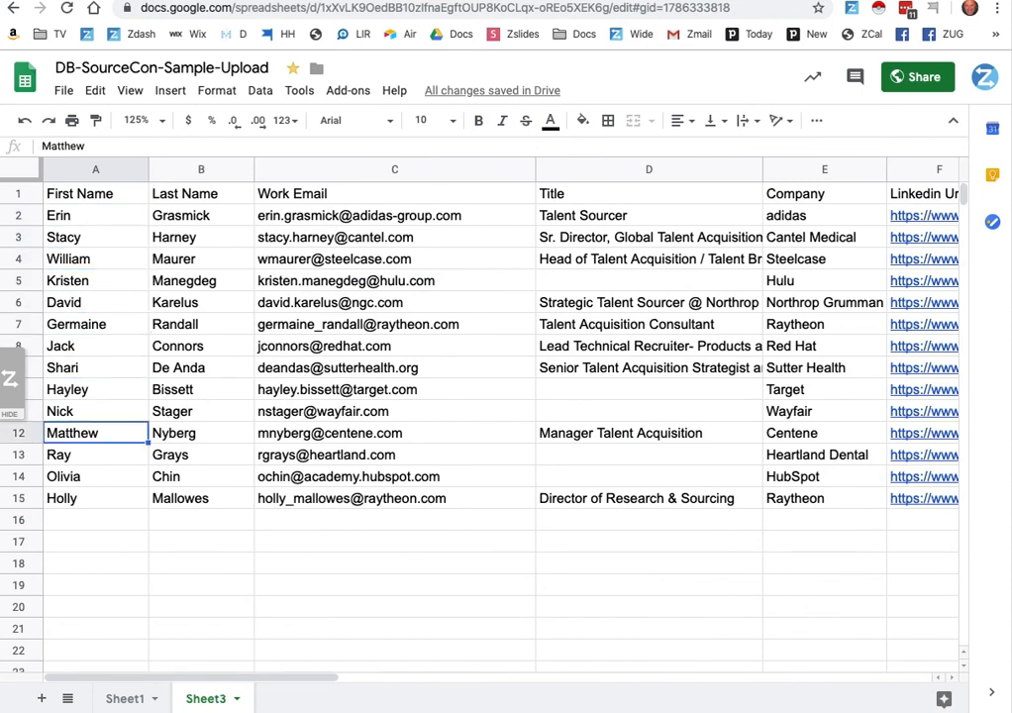
pyautogui.press('Down')
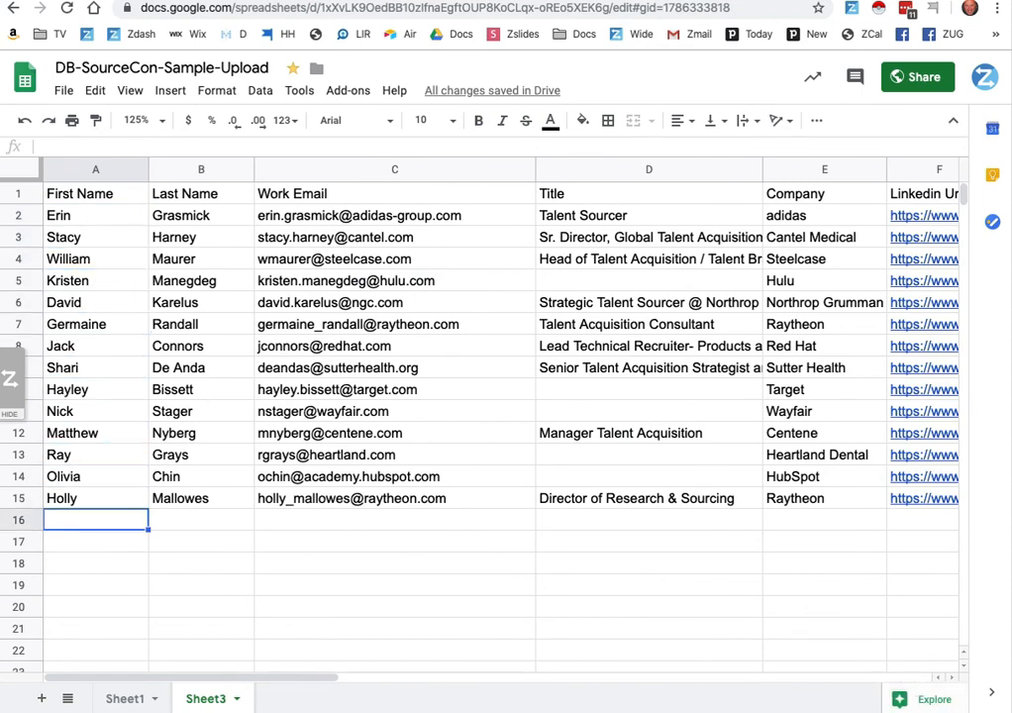
# Step: Open the ZAPinfo extension, filter the records to Douglist and select all of them
pyautogui.click(851, 10)
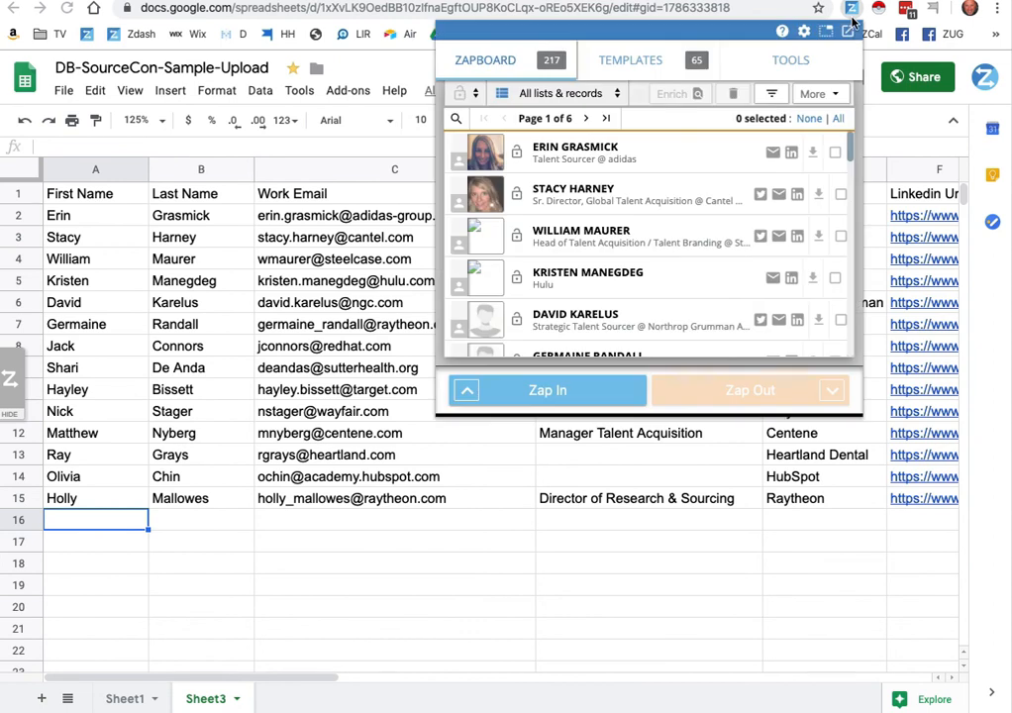
pyautogui.click(588, 94)
pyautogui.click(575, 106)
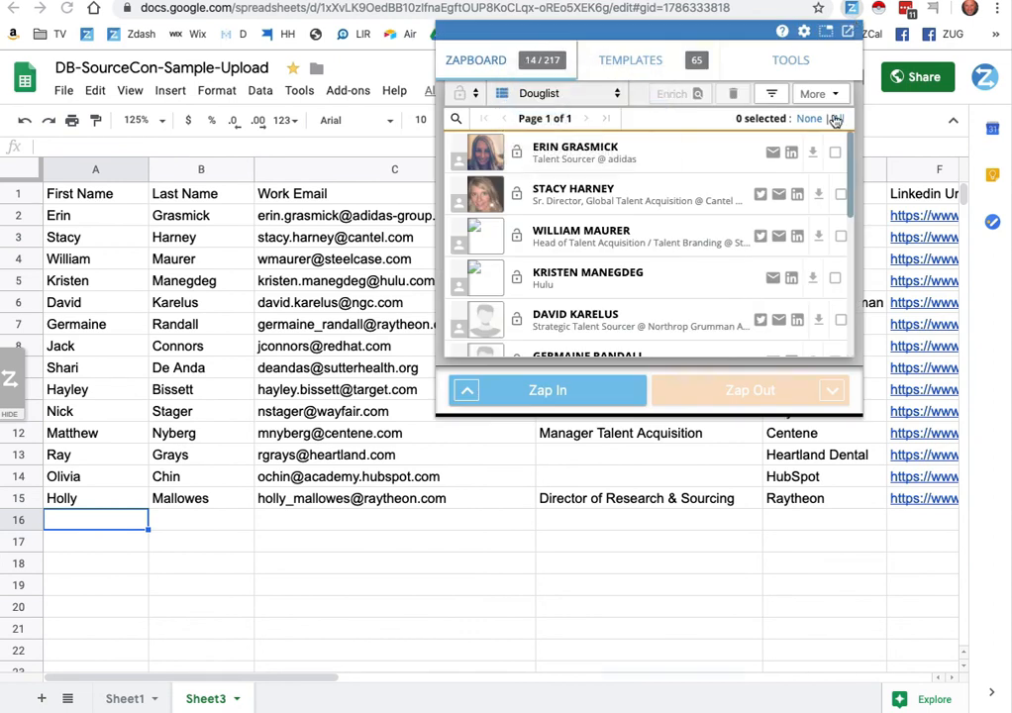
pyautogui.click(839, 121)
# Step: Zap out the selected records to the clipboard with the First Name, Last Name, Work Email, Title, Company and Linkedin Url fields
pyautogui.click(832, 390)
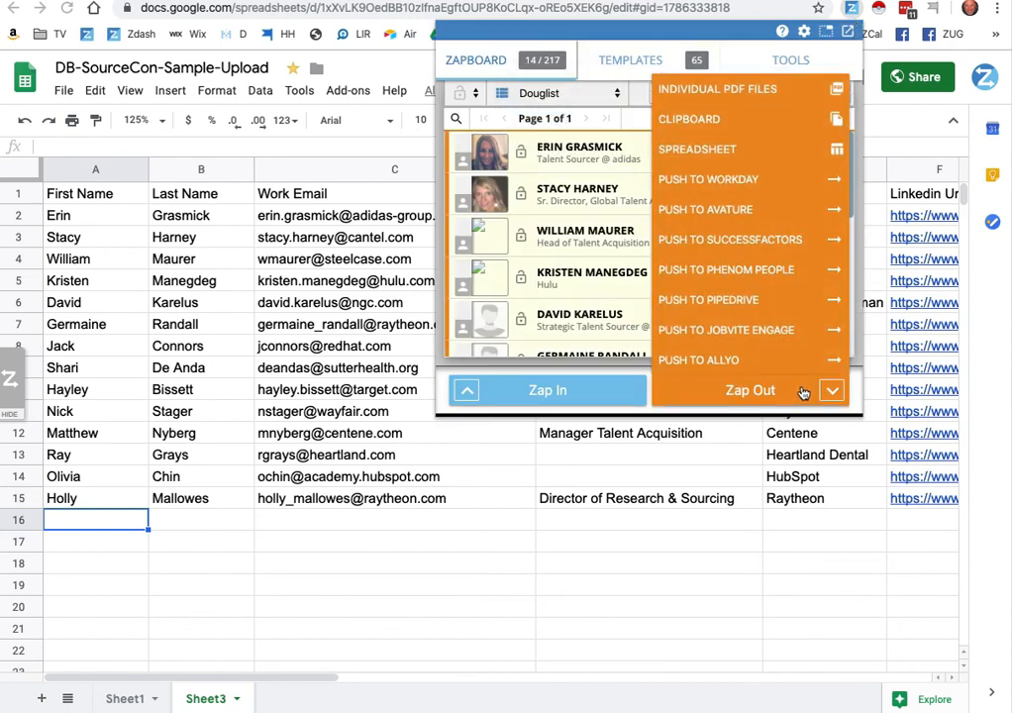
pyautogui.click(739, 121)
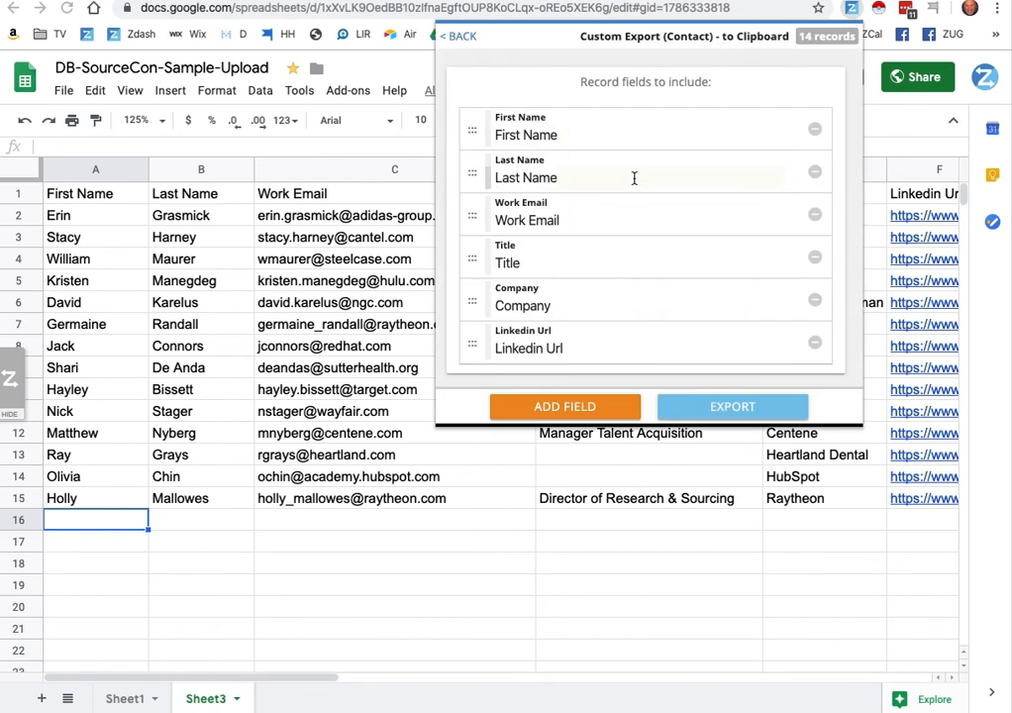
pyautogui.click(729, 409)
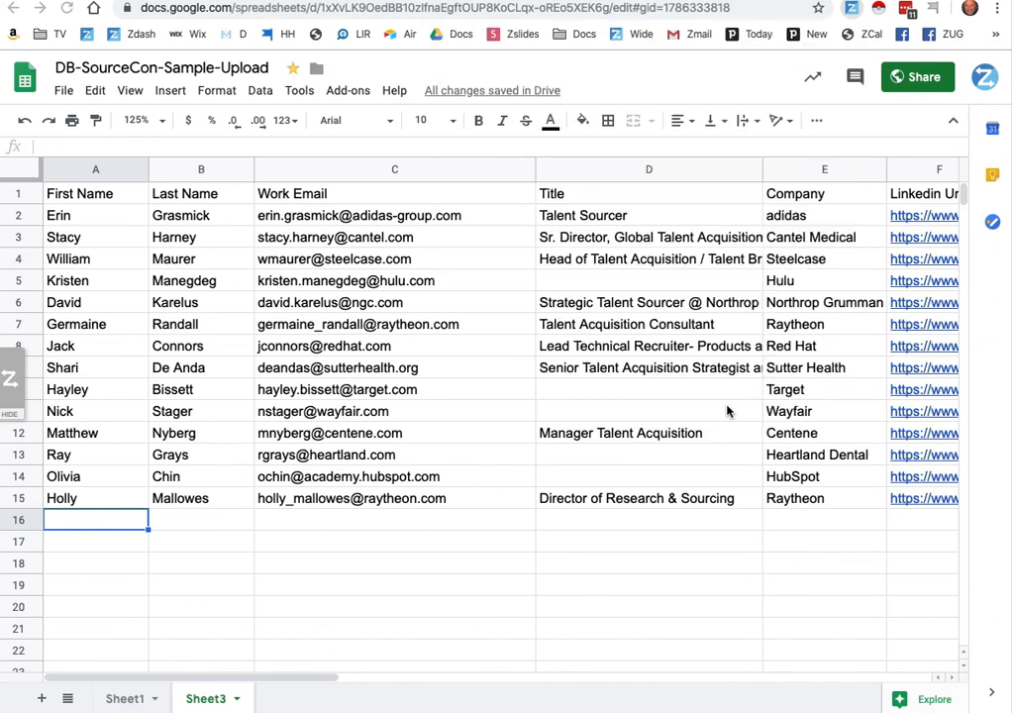
pyautogui.click(287, 457)
pyautogui.click(86, 525)
pyautogui.write('√')
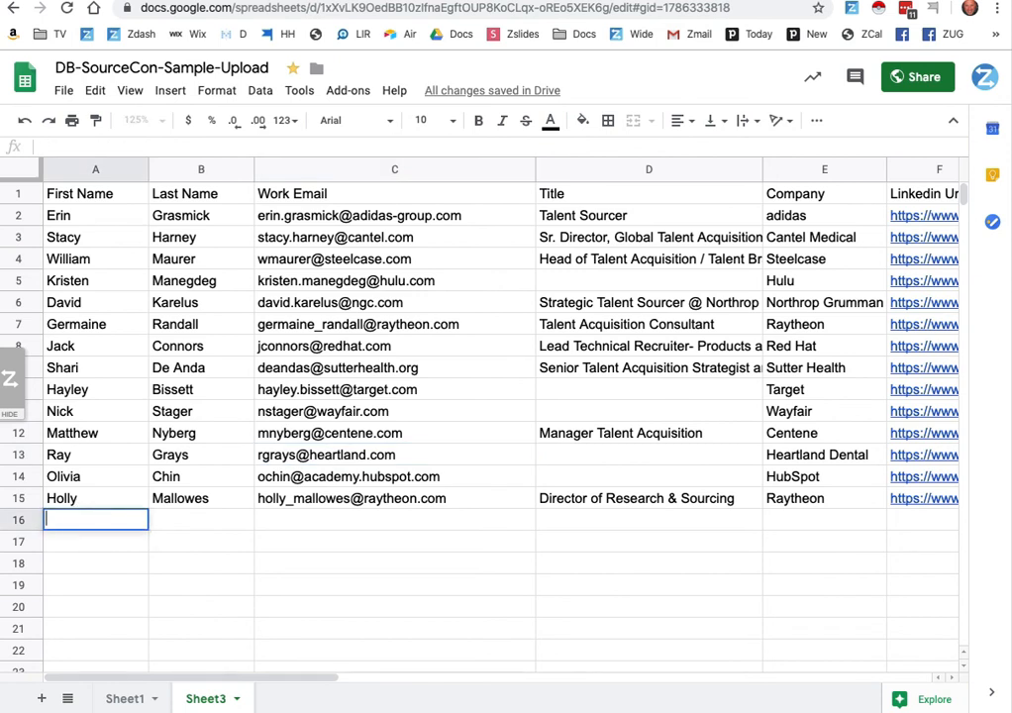
pyautogui.press('super+v')
pyautogui.press('super+z')
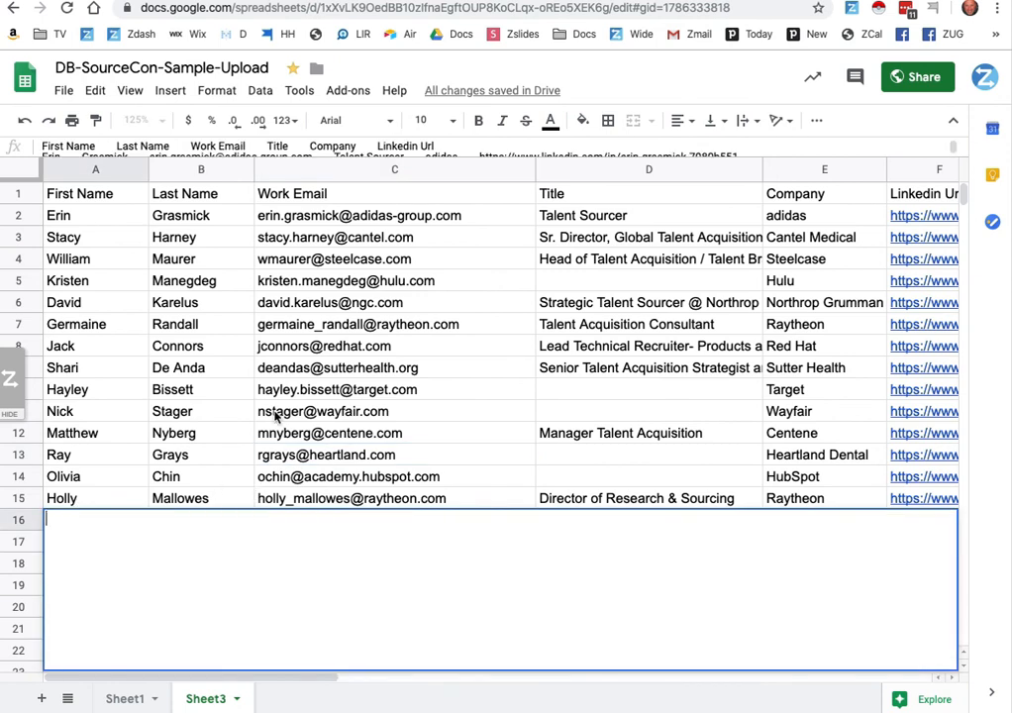
pyautogui.click(303, 374)
# Step: Paste the exported records below the existing contacts, starting at cell A16
pyautogui.click(101, 523)
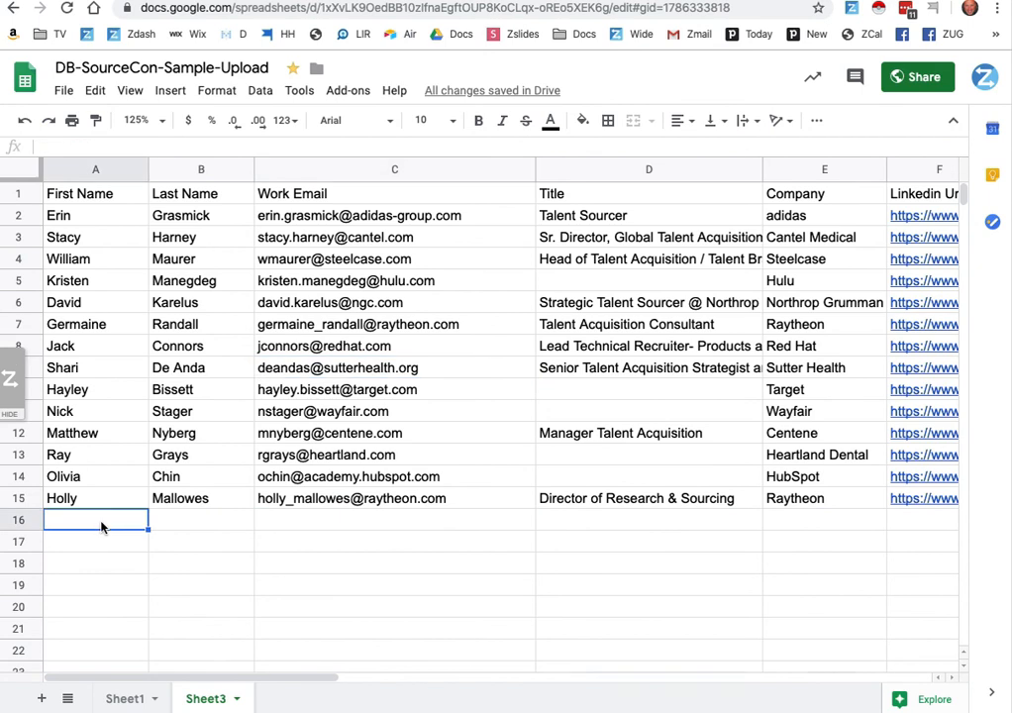
pyautogui.press('super+v')
pyautogui.scroll(-5, 176, 508)
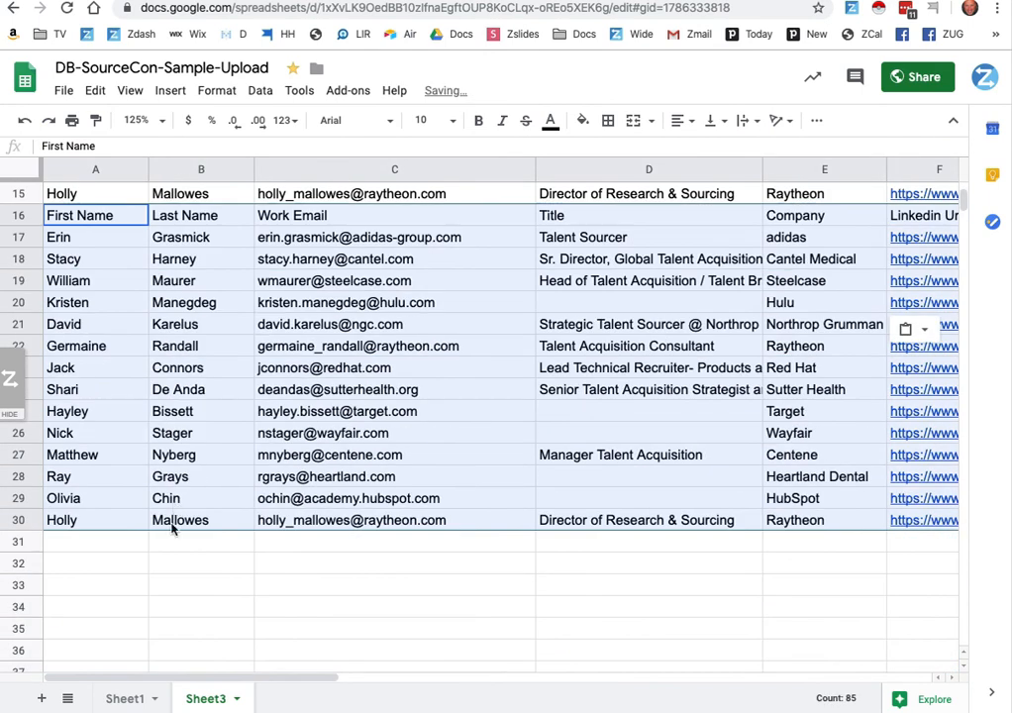
# Step: Paste the exported records three more times below the previous block, starting at A31, A46 and A61
pyautogui.click(95, 543)
pyautogui.press('super+v')
pyautogui.scroll(-3, 98, 541)
pyautogui.scroll(-3, 98, 540)
pyautogui.click(96, 500)
pyautogui.press('super+v')
pyautogui.scroll(-5, 96, 501)
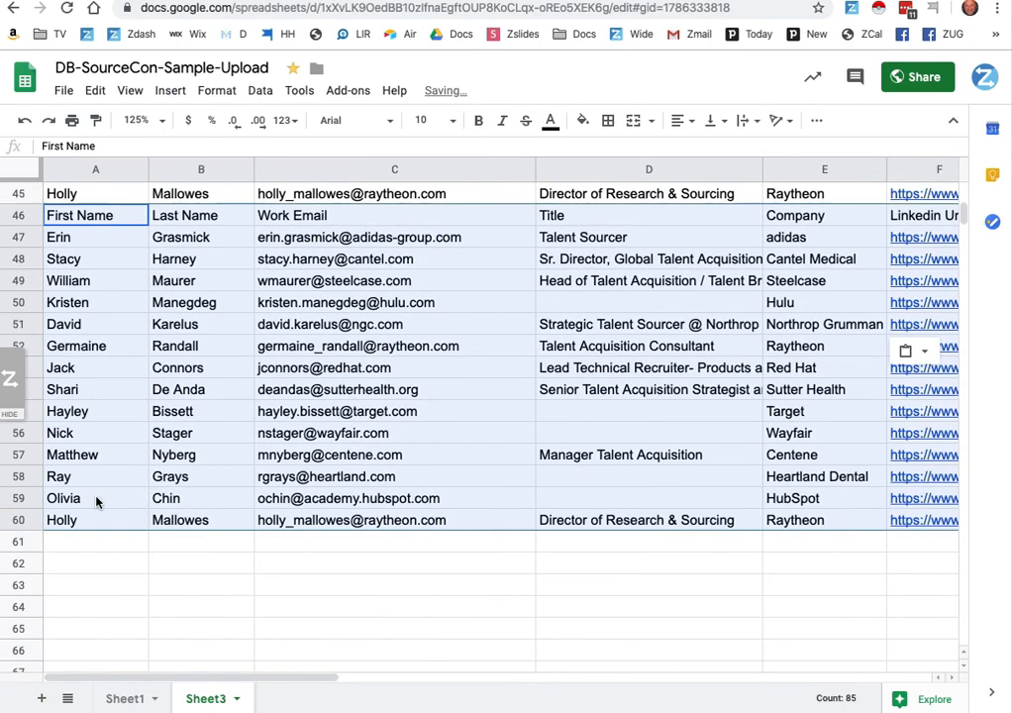
pyautogui.click(99, 542)
pyautogui.press('super+v')
pyautogui.scroll(-3, 102, 543)
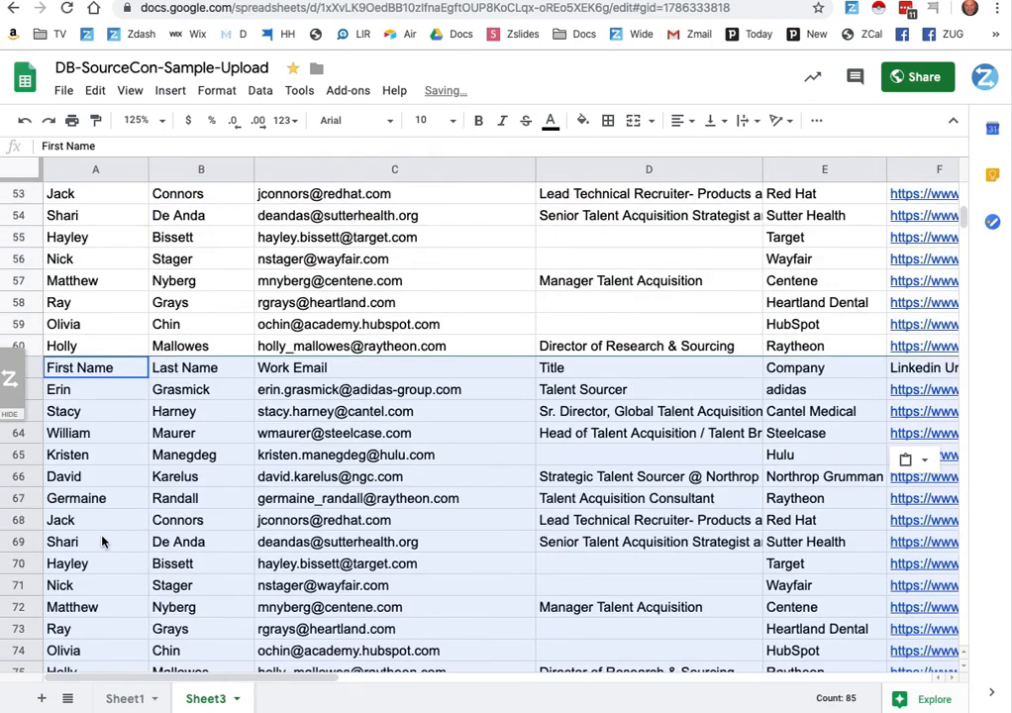
pyautogui.scroll(-2, 103, 540)
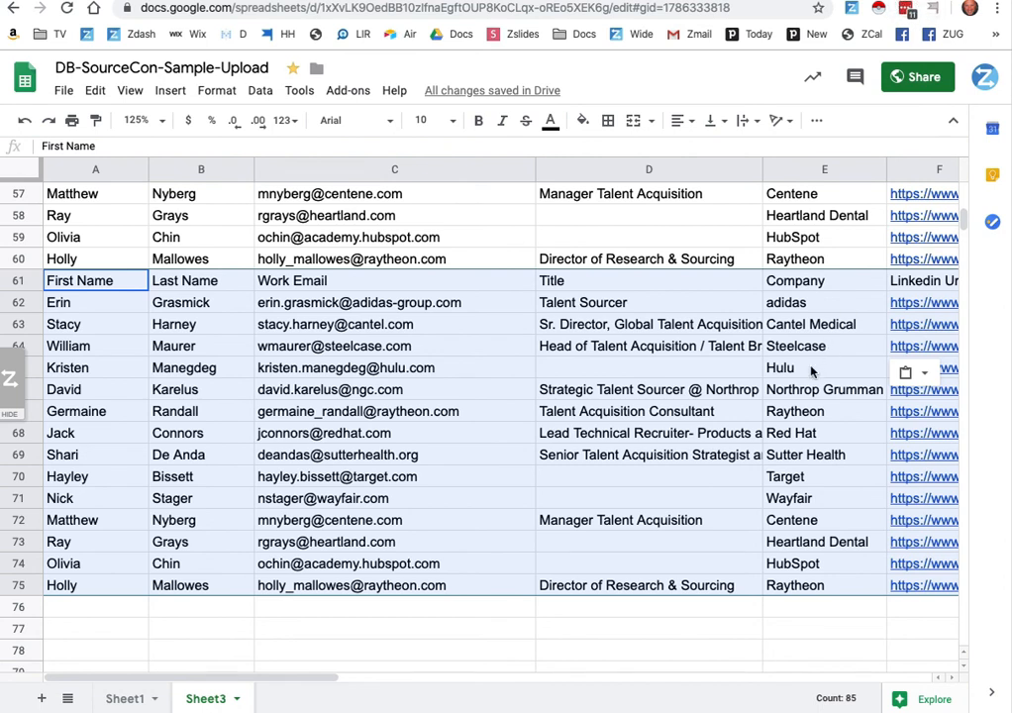
pyautogui.click(391, 261)
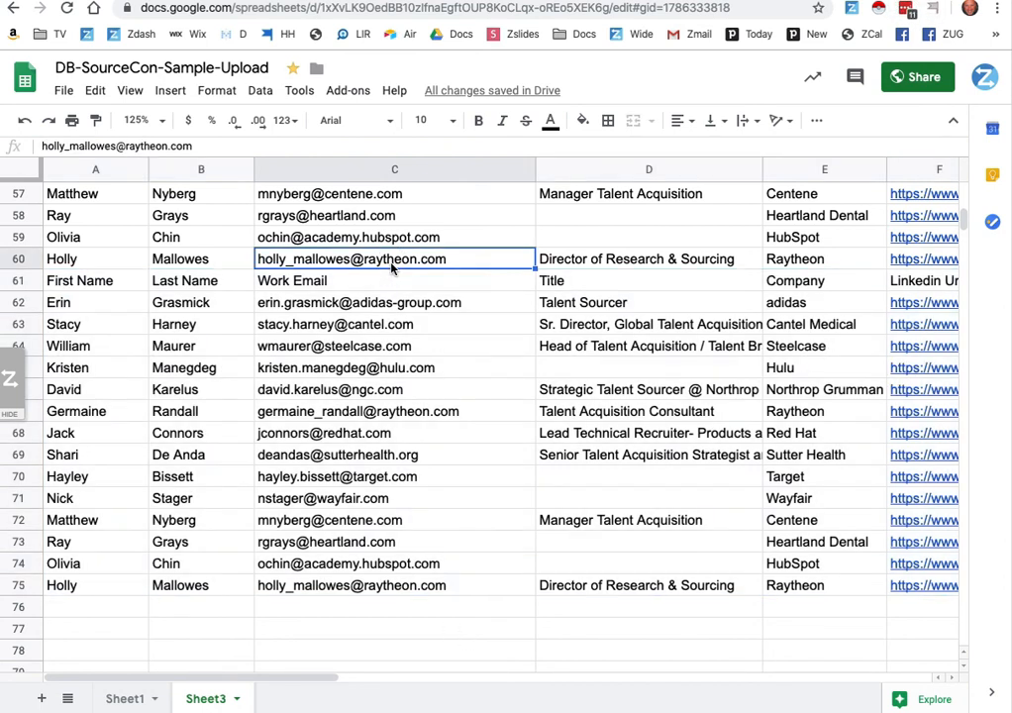